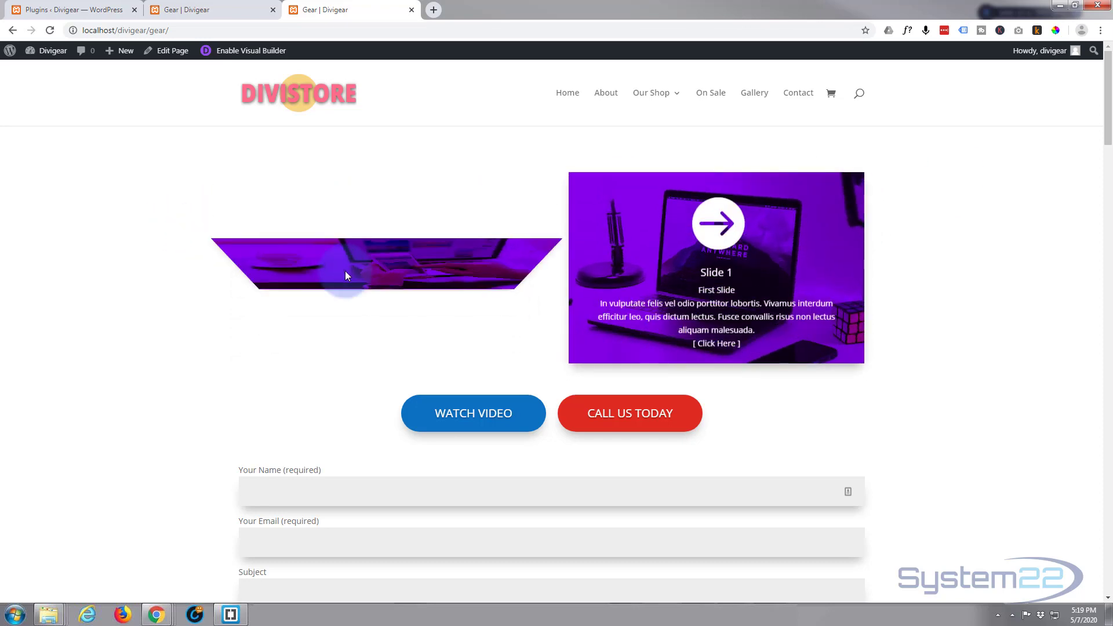
# Step: Scroll down to review the existing contact form, then switch to the other Gear page copy
pyautogui.scroll(-4, 144, 297)
pyautogui.scroll(-1, 144, 300)
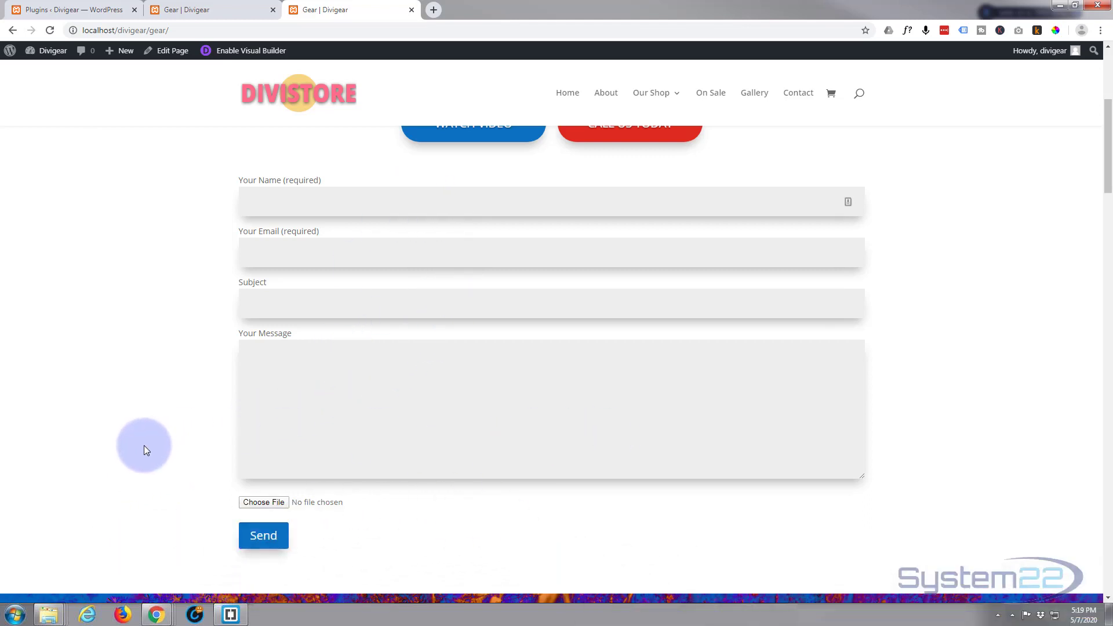
pyautogui.click(193, 13)
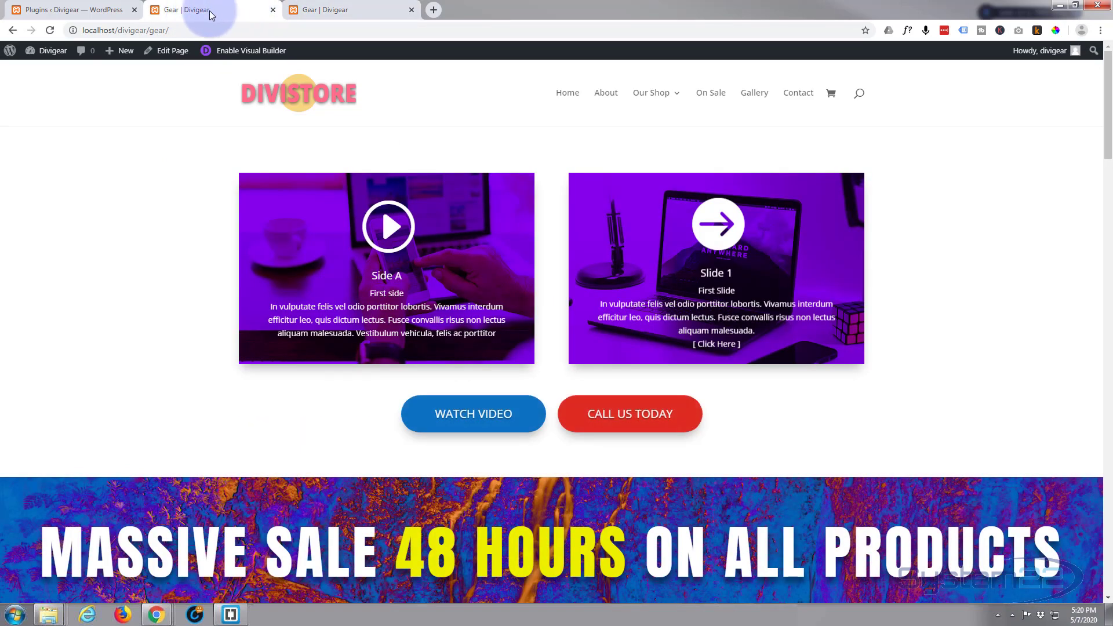
# Step: Search Add New Plugins for 'contact form 7', then install and activate Contact Form 7
pyautogui.click(69, 11)
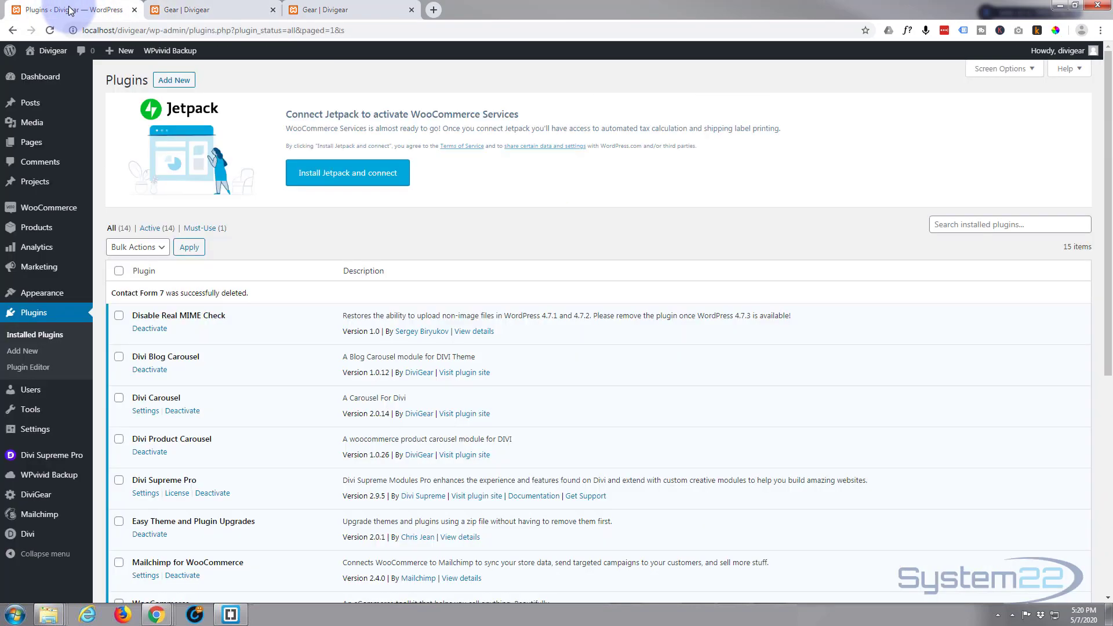
pyautogui.click(183, 83)
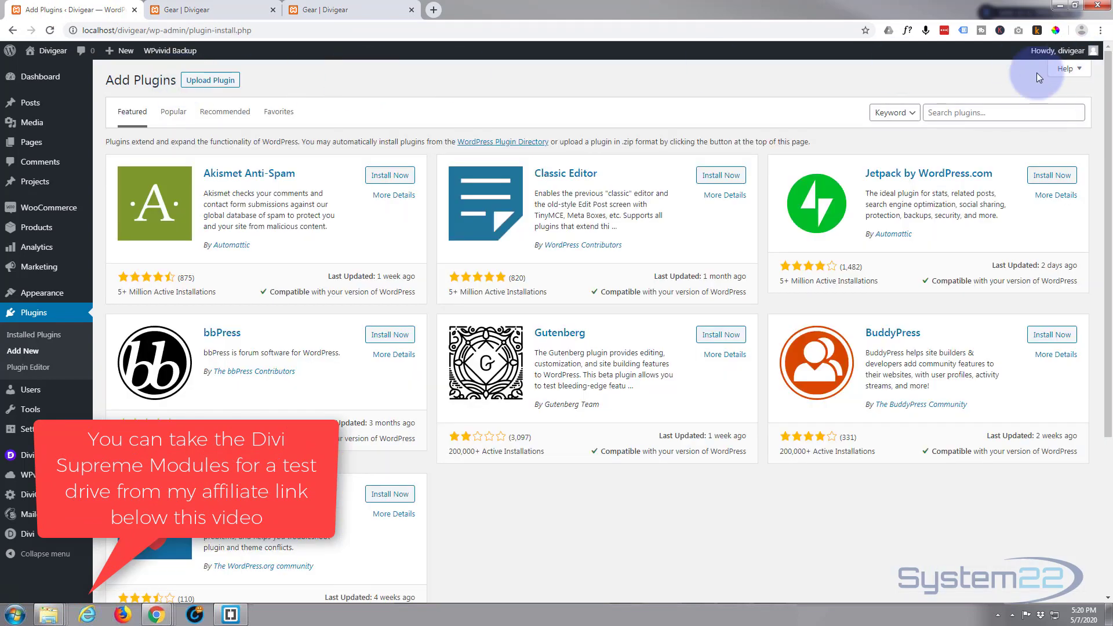
pyautogui.click(947, 112)
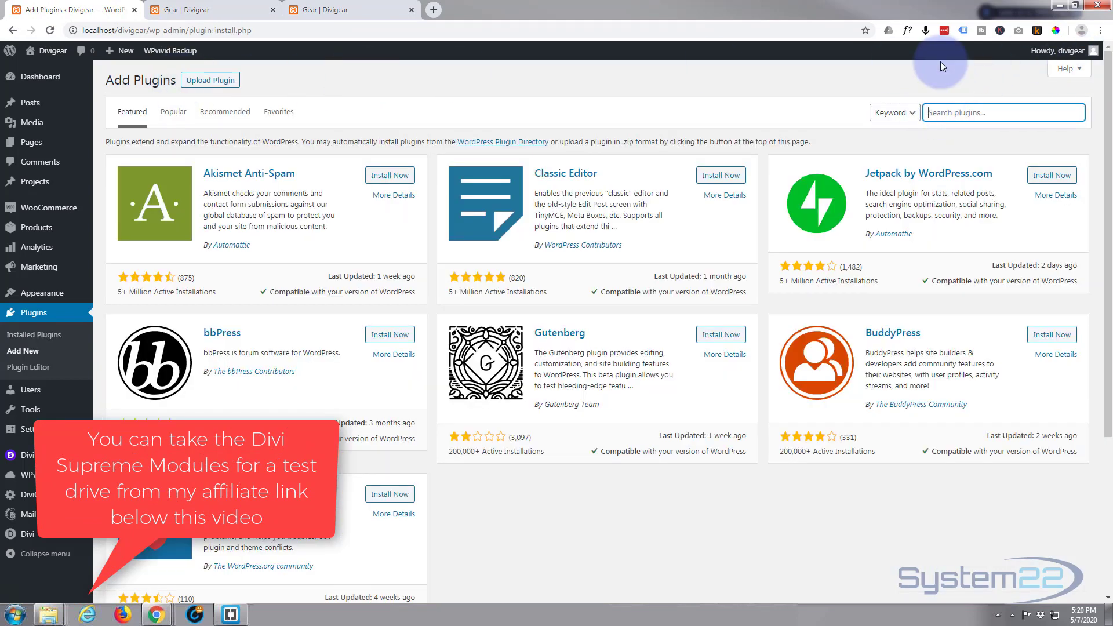
pyautogui.write('contact form 7')
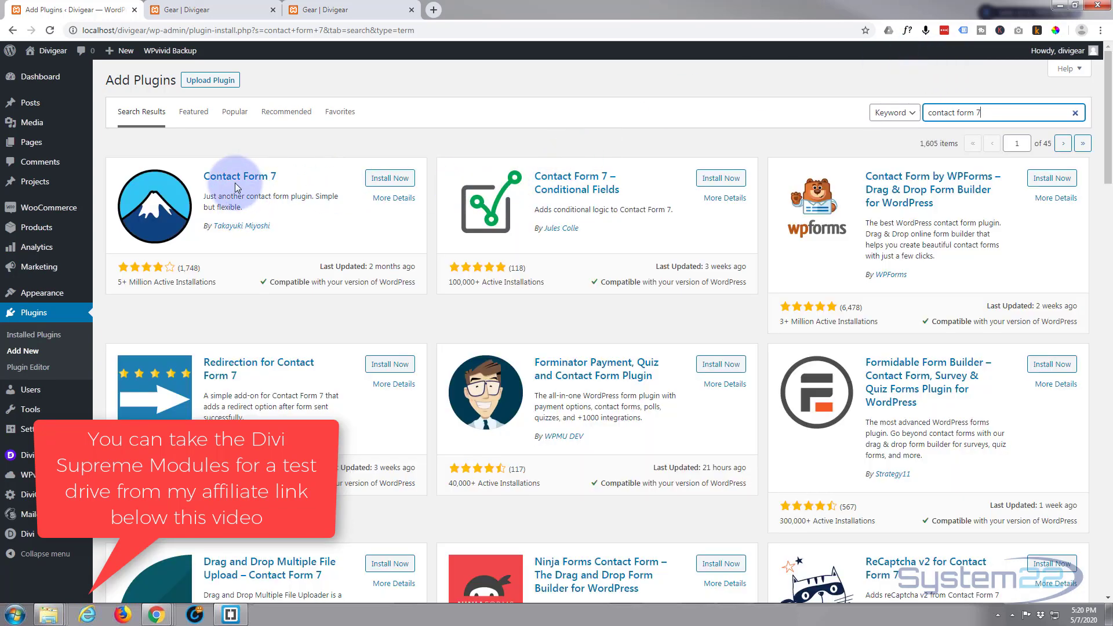
pyautogui.click(390, 180)
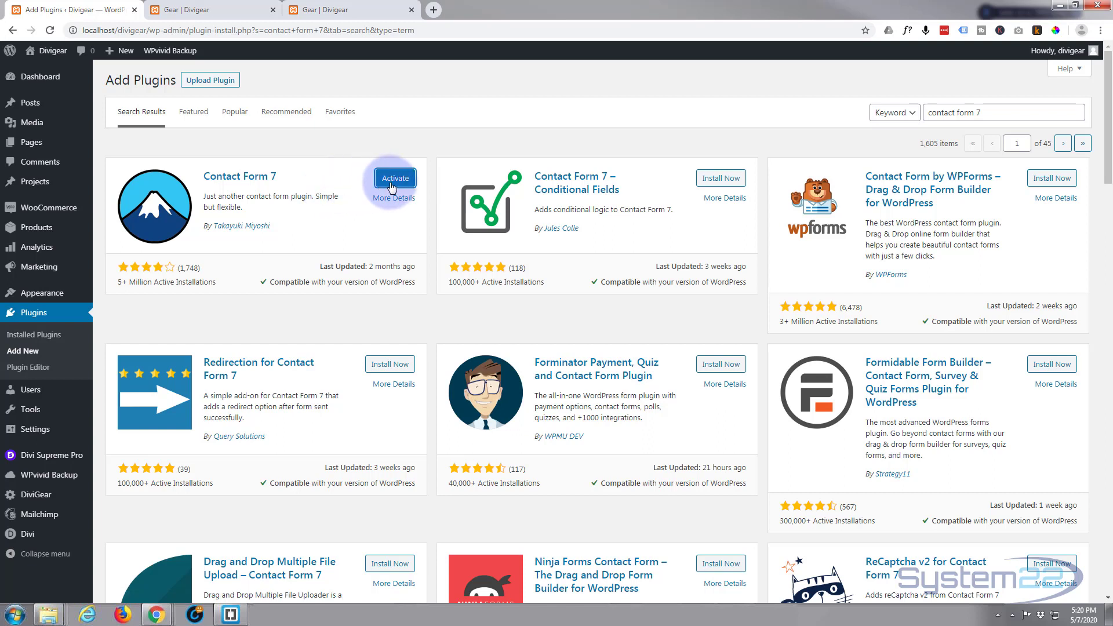
pyautogui.click(393, 180)
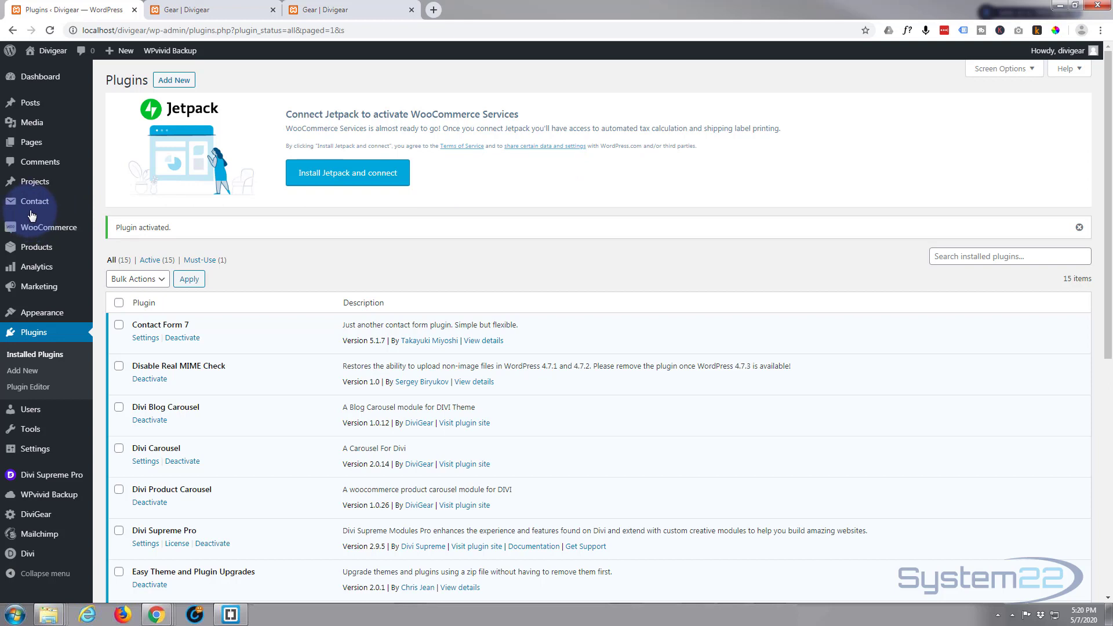
# Step: From Contact > Contact Forms, edit Contact form 1
pyautogui.moveTo(37, 213)
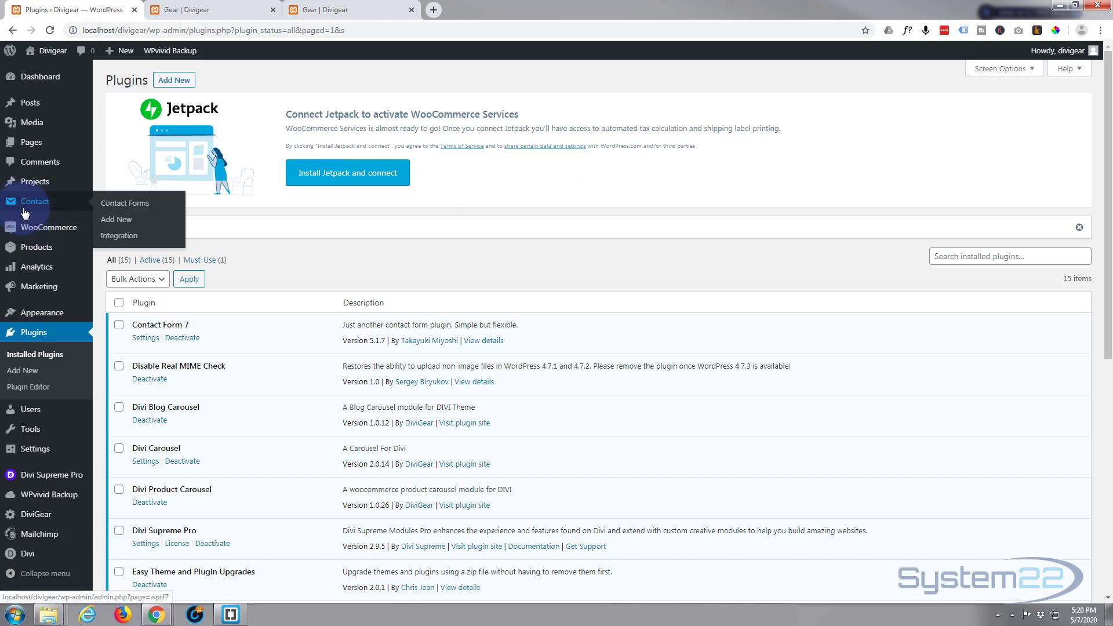
pyautogui.click(122, 204)
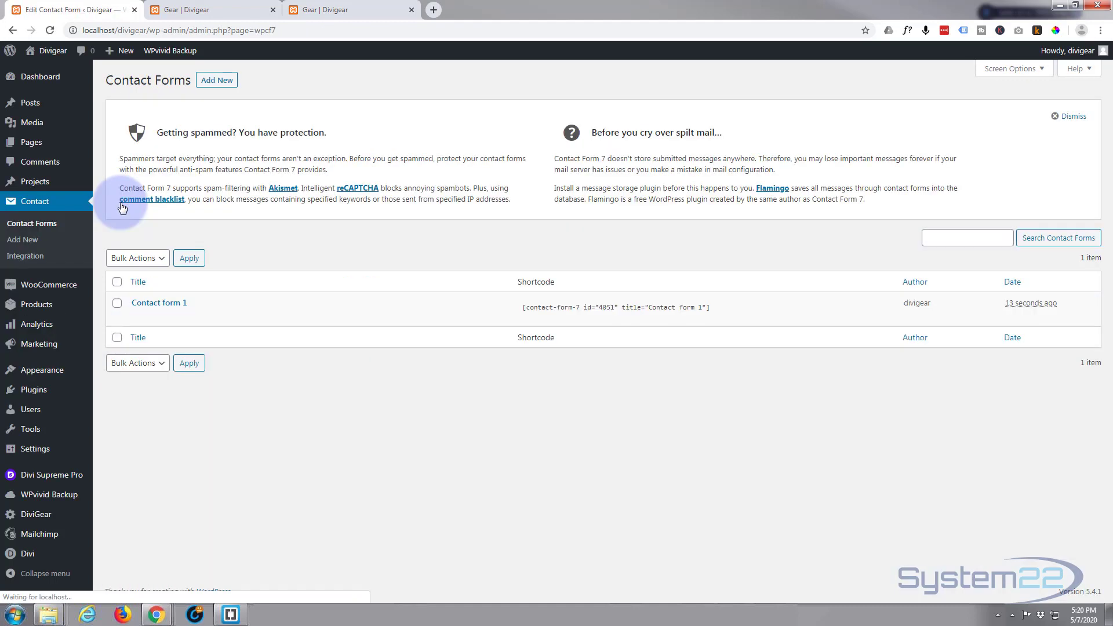
pyautogui.moveTo(159, 322)
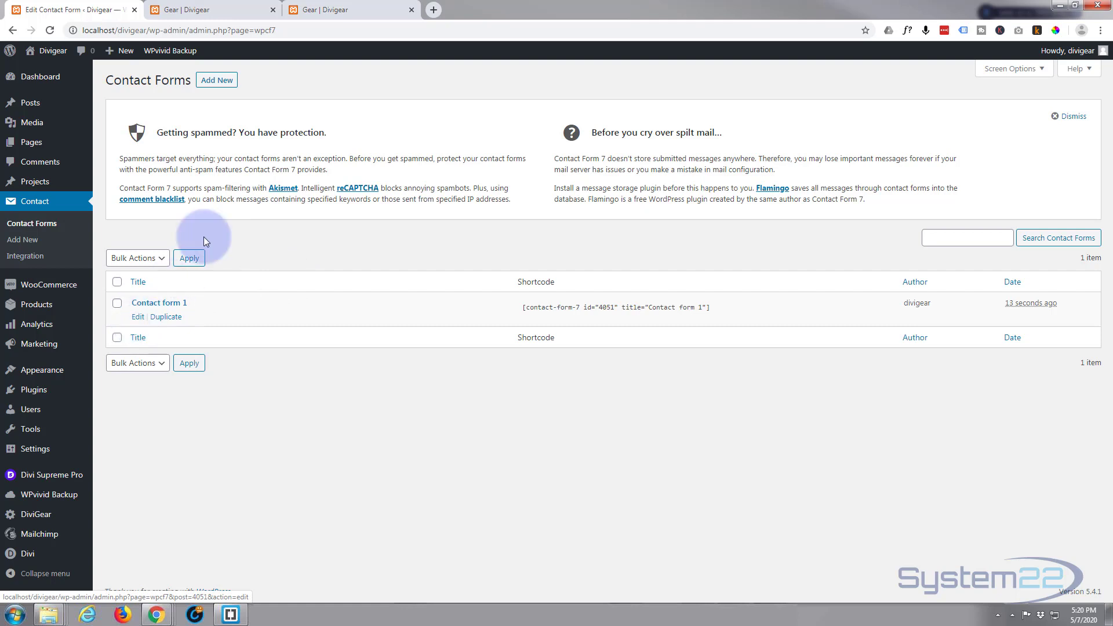
pyautogui.click(139, 318)
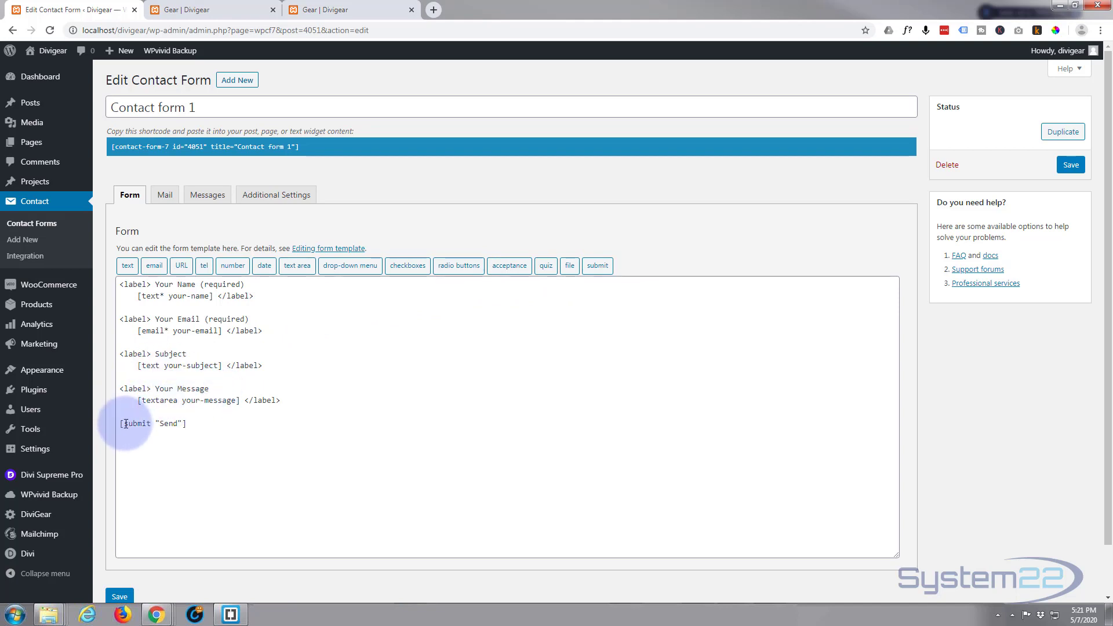
# Step: Insert a file upload tag [file file-293] between the message field and the Send button
pyautogui.click(295, 401)
pyautogui.press('Return')
pyautogui.press('Return')
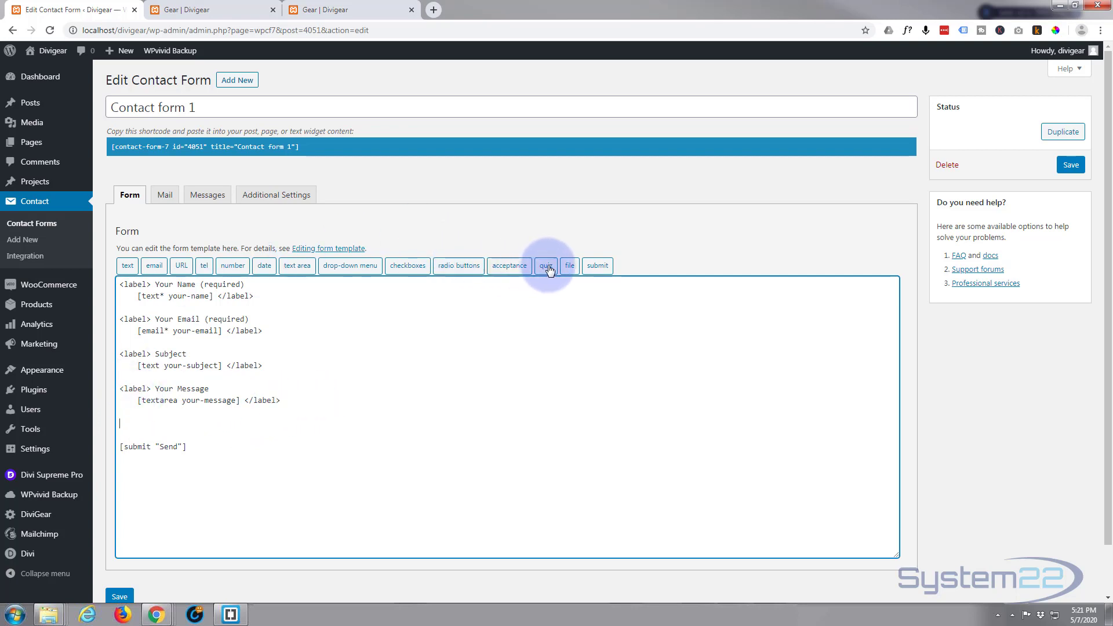
pyautogui.click(570, 266)
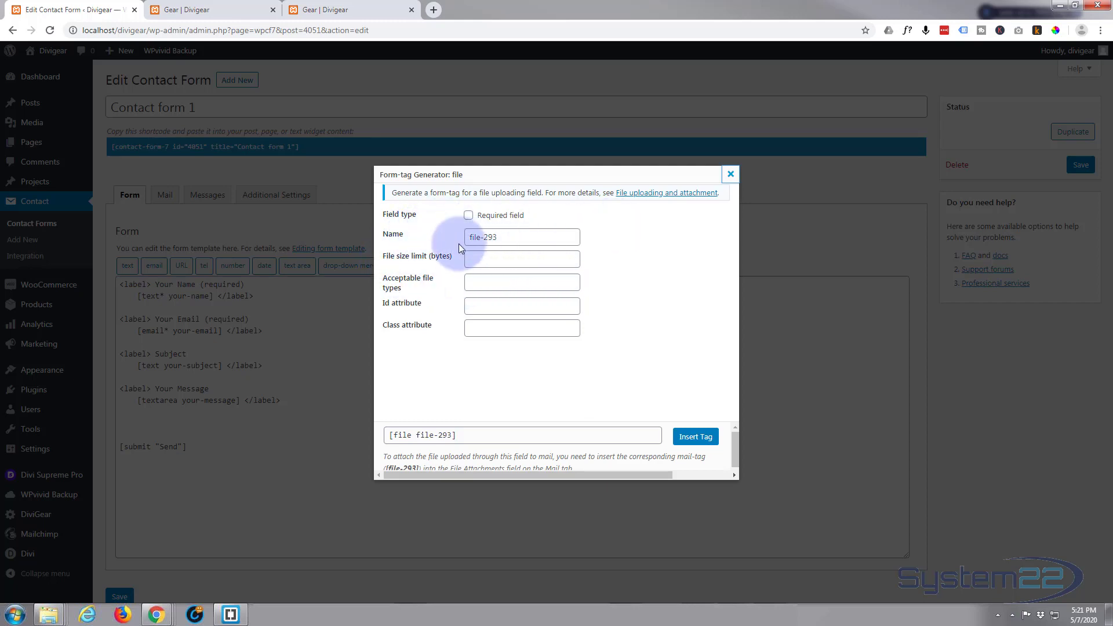
pyautogui.click(483, 258)
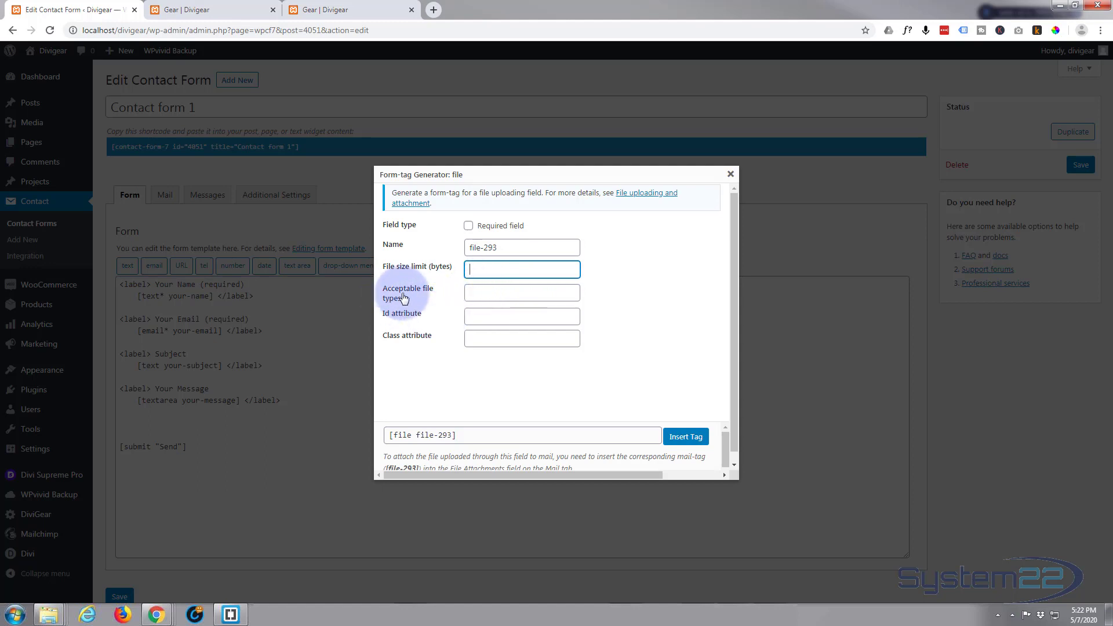
pyautogui.click(471, 290)
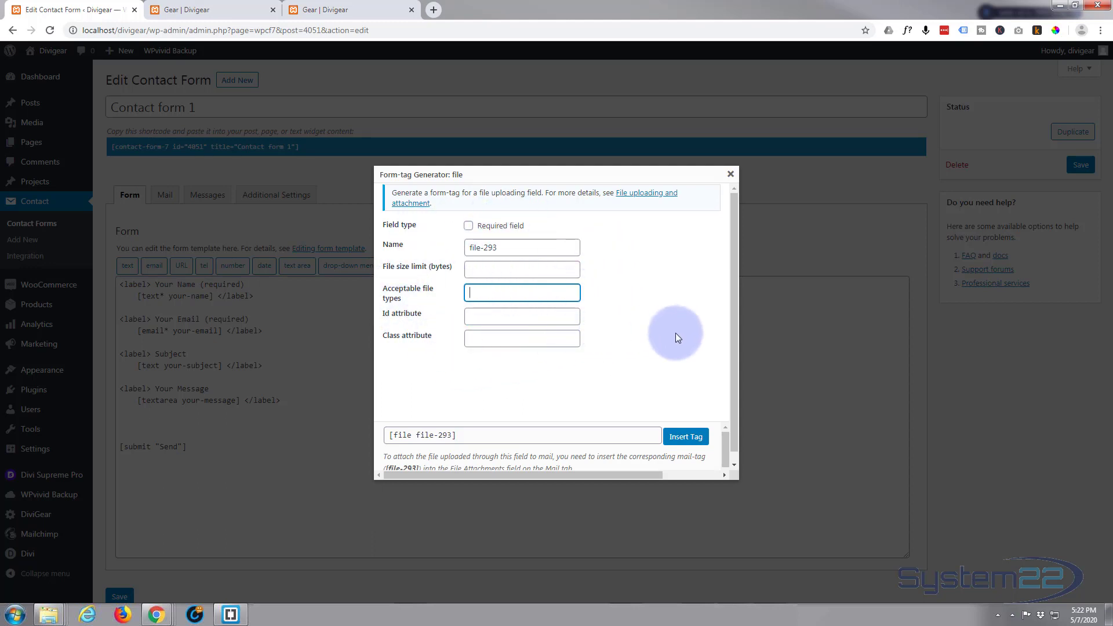
pyautogui.scroll(-1, 673, 346)
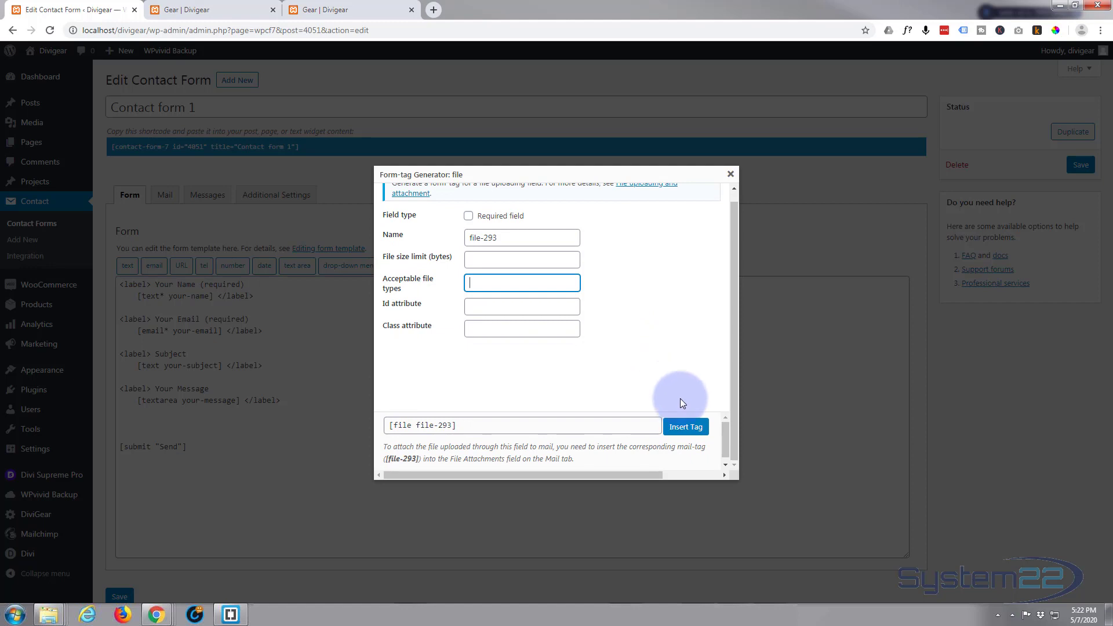
pyautogui.click(690, 427)
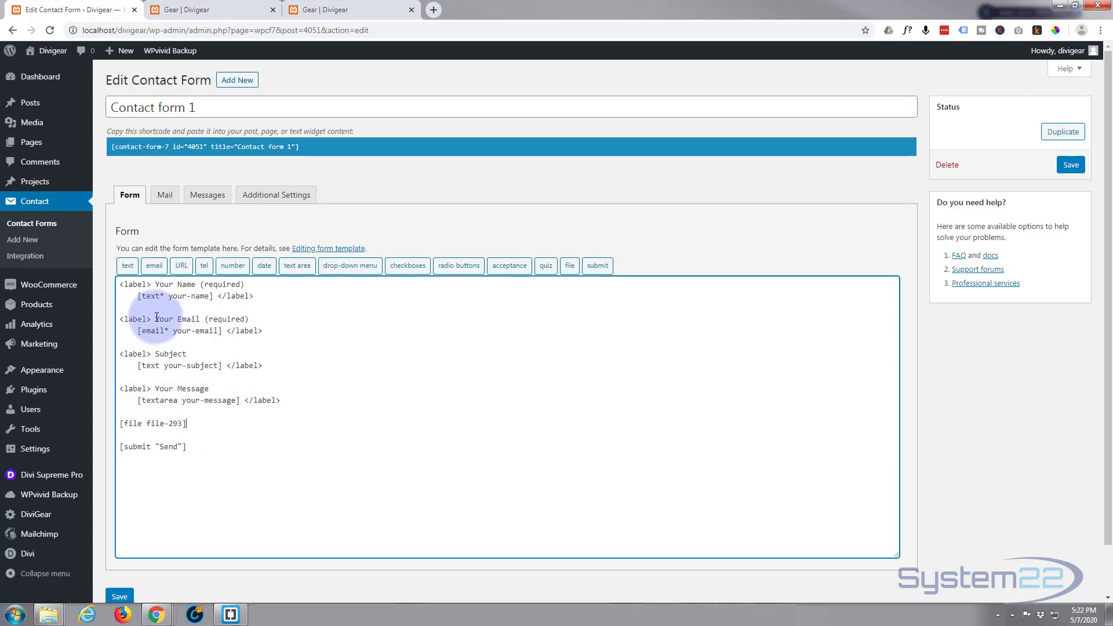
# Step: Shorten the 'Your Name' and 'Your Email' labels to 'Name' and 'Email' and save the form
pyautogui.doubleClick(159, 284)
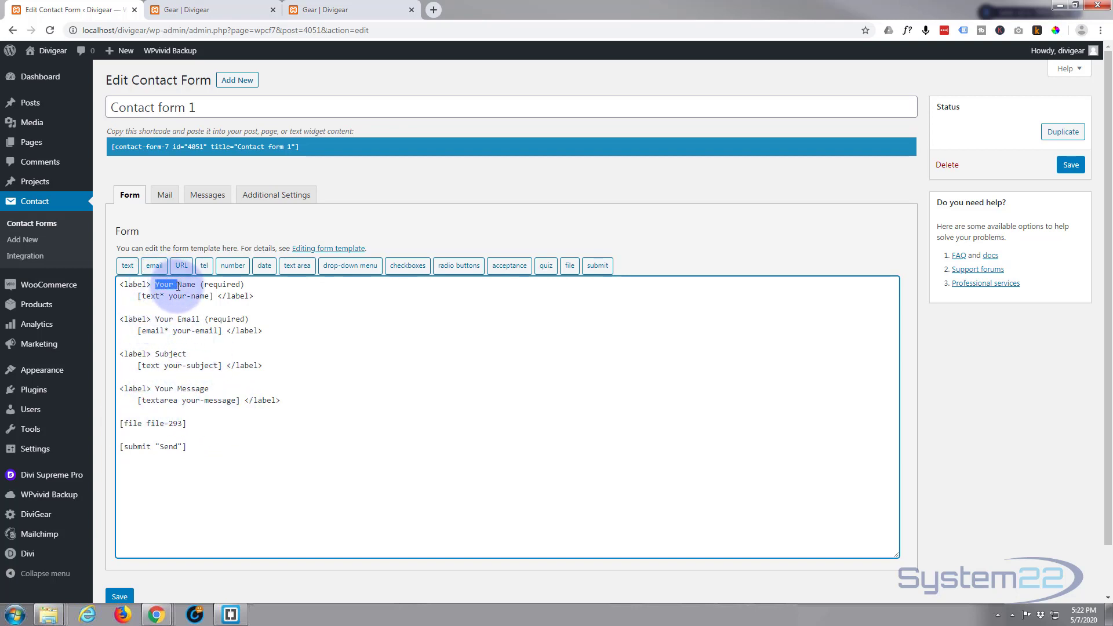
pyautogui.press('BackSpace')
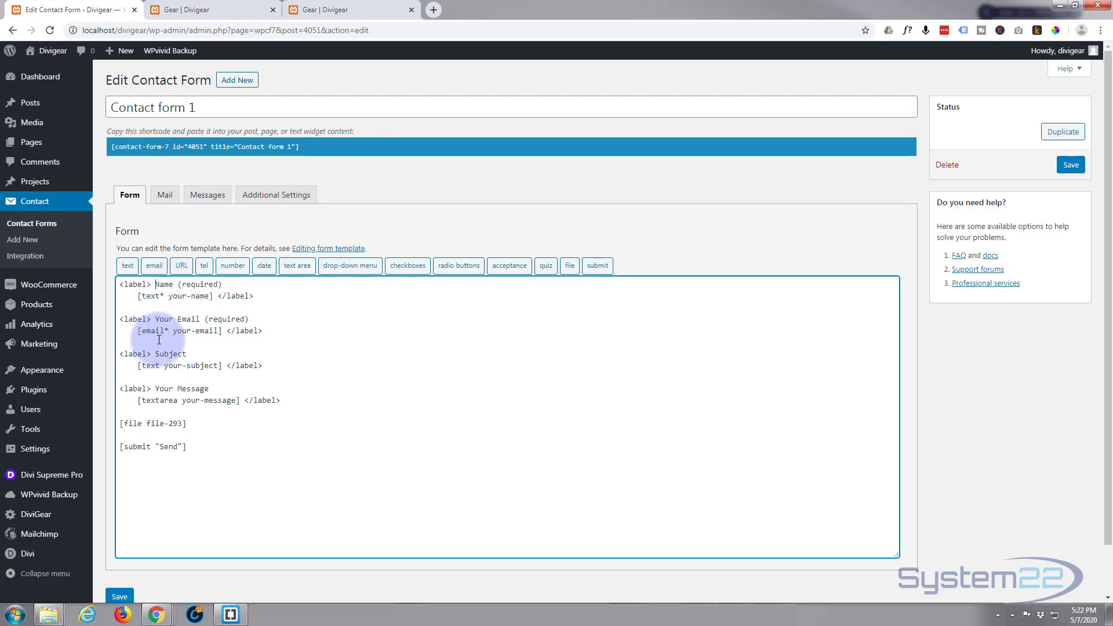
pyautogui.doubleClick(164, 319)
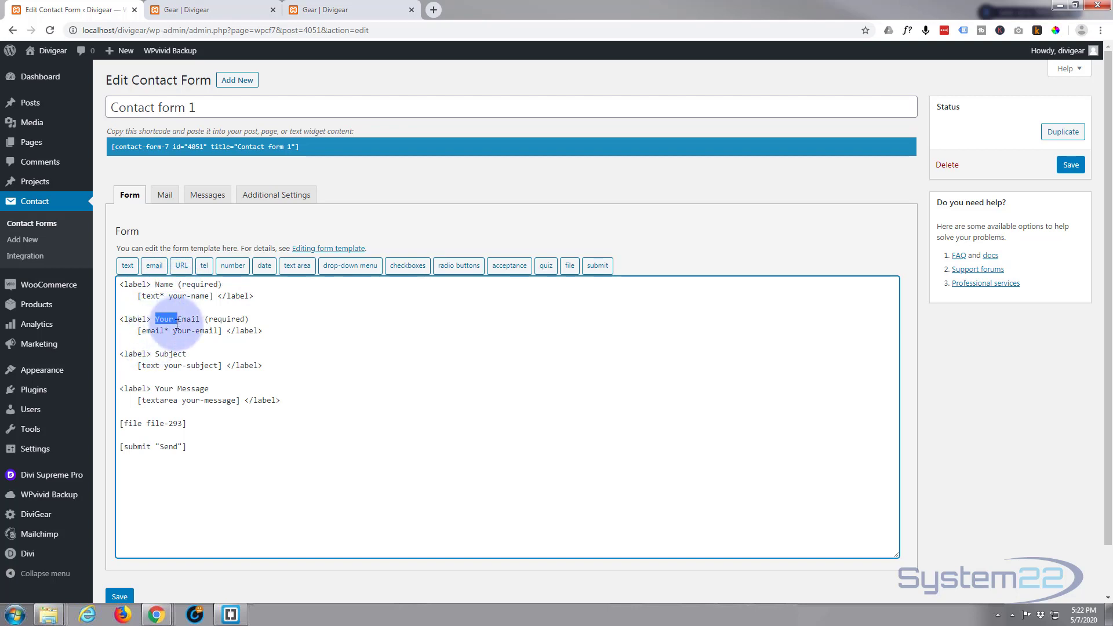
pyautogui.press('BackSpace')
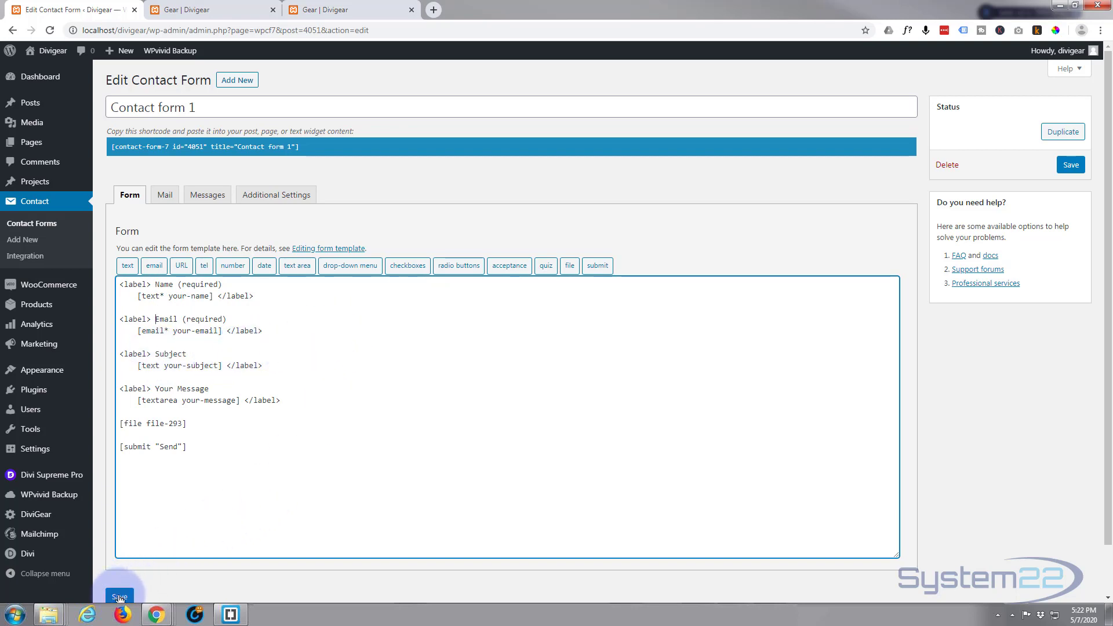
pyautogui.scroll(-1, 173, 542)
pyautogui.click(120, 545)
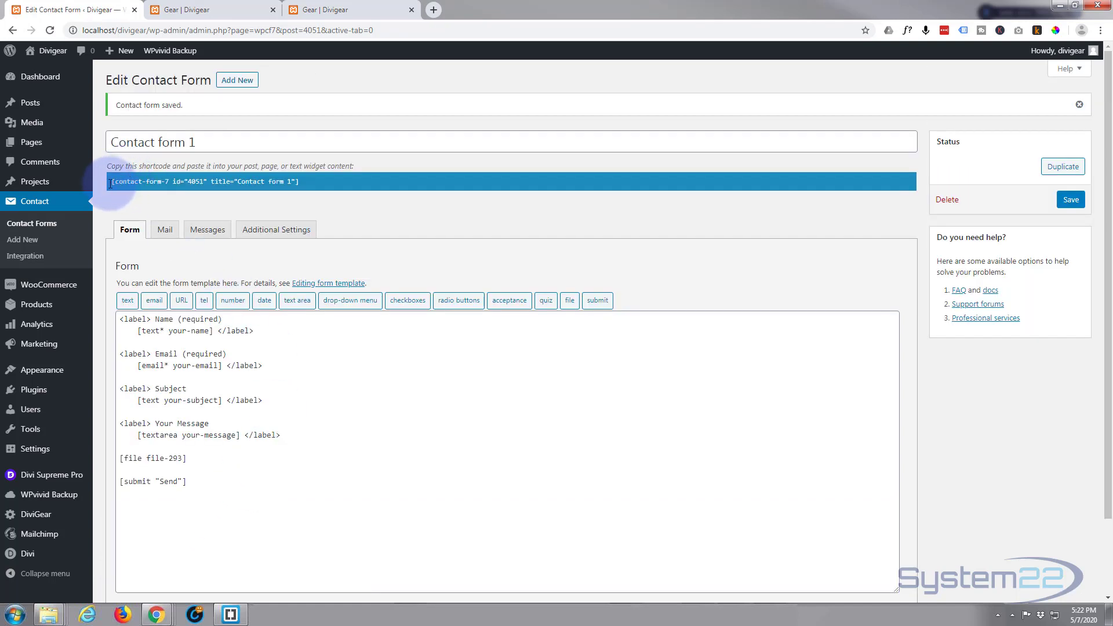
# Step: Copy Contact form 1's shortcode
pyautogui.click(184, 179)
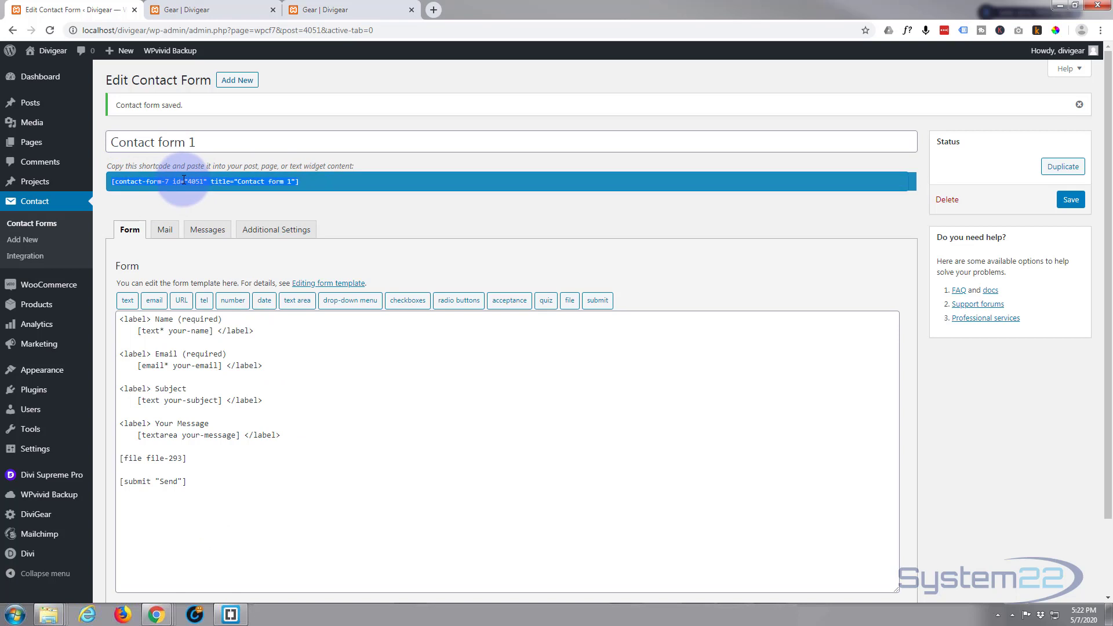
pyautogui.rightClick(185, 181)
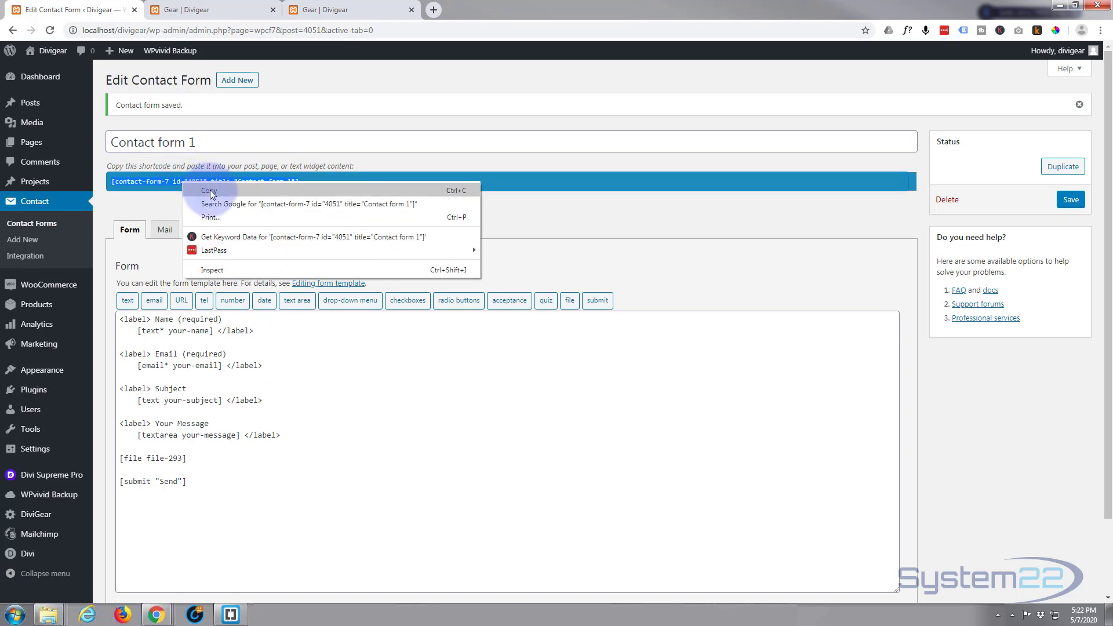
pyautogui.click(210, 188)
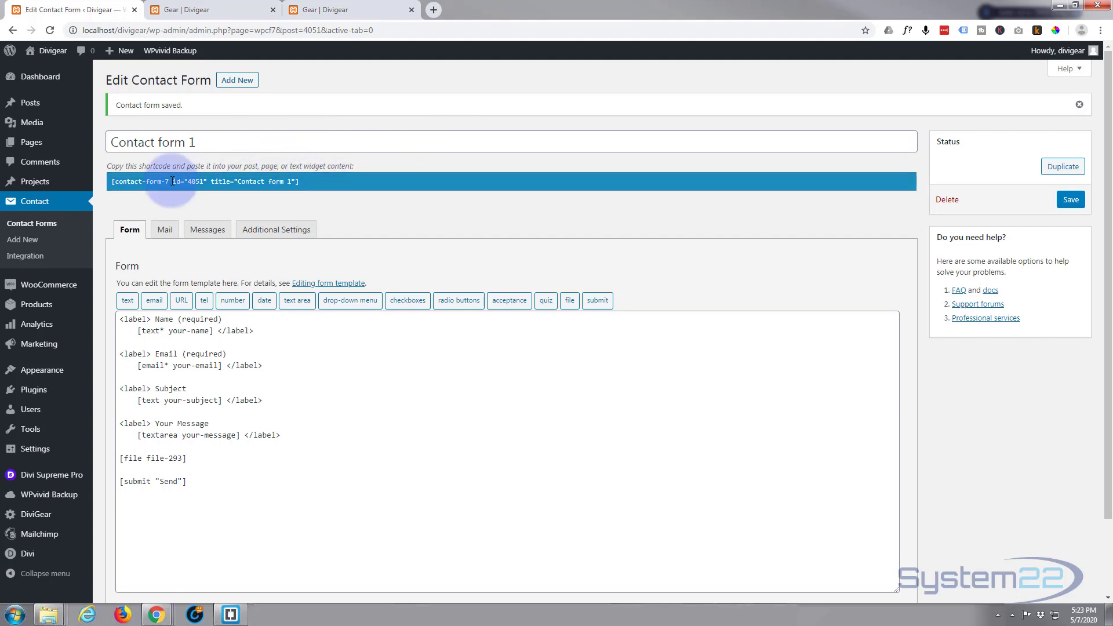
# Step: On the Gear | Divigear page, enable the Visual Builder and scroll to the buttons row
pyautogui.click(218, 11)
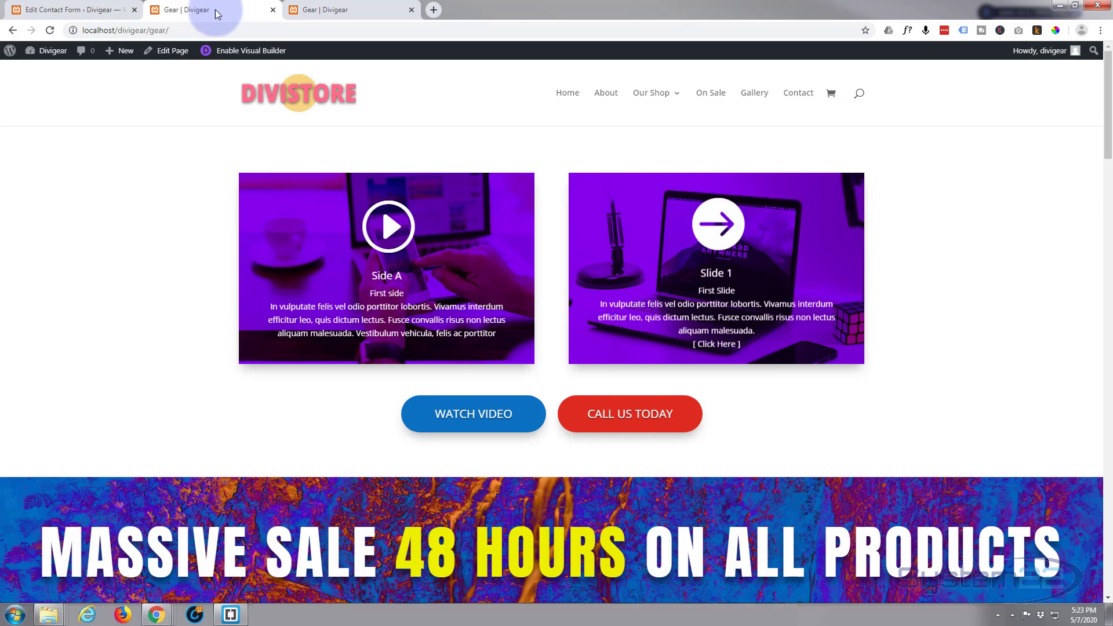
pyautogui.click(246, 53)
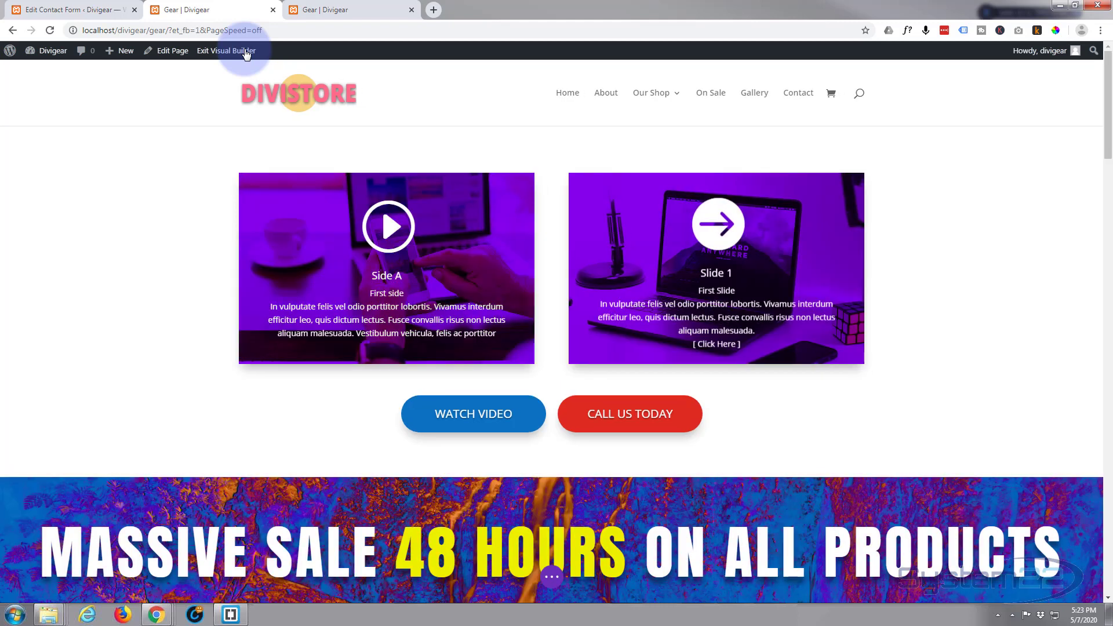
pyautogui.scroll(-2, 192, 126)
pyautogui.scroll(-2, 192, 125)
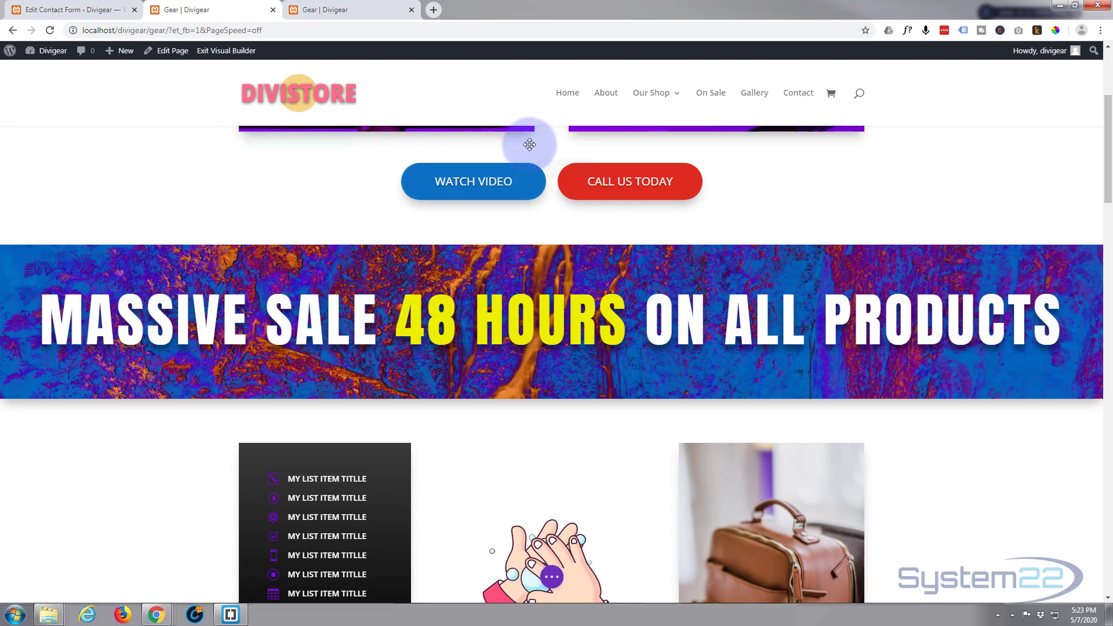
pyautogui.moveTo(542, 231)
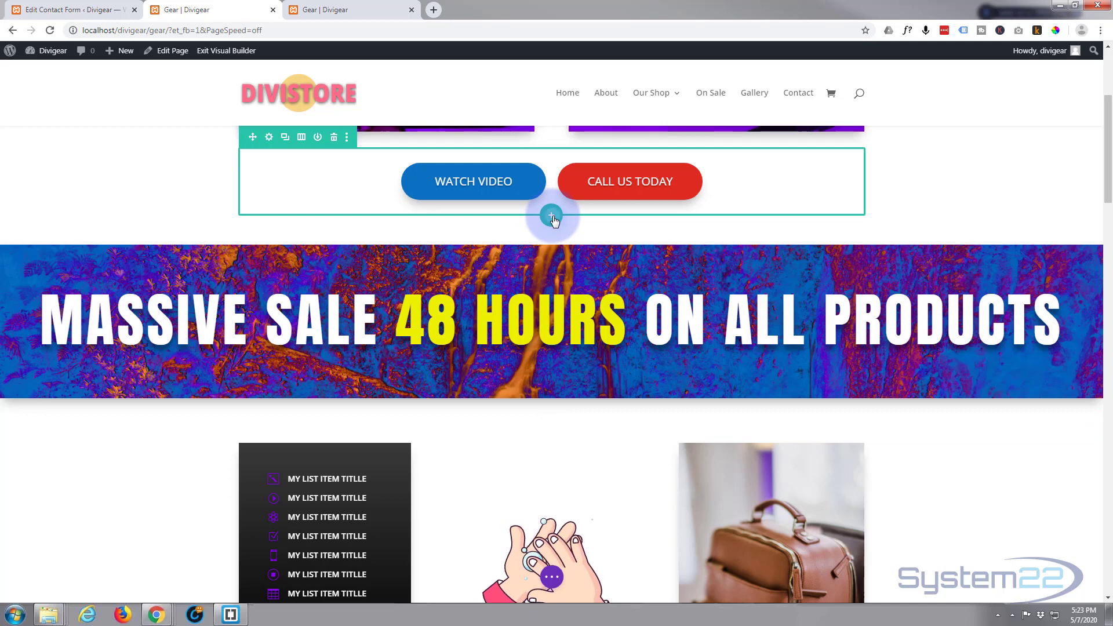
# Step: Add a one-column row under the WATCH VIDEO / CALL US TODAY buttons with a Supreme Contact Form 7 module
pyautogui.click(551, 217)
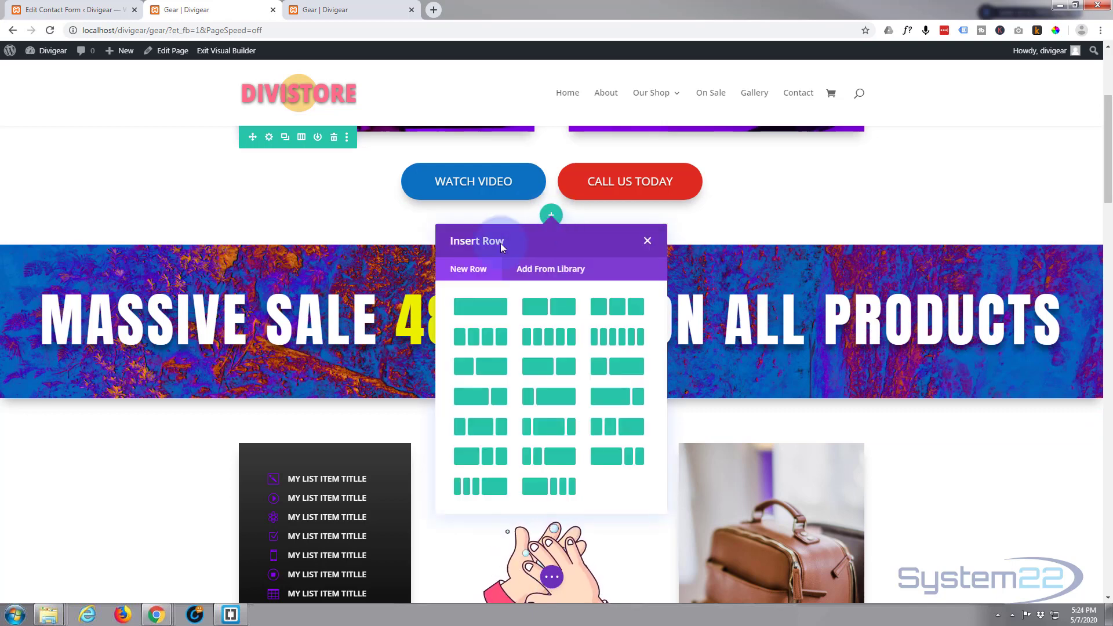
pyautogui.click(490, 307)
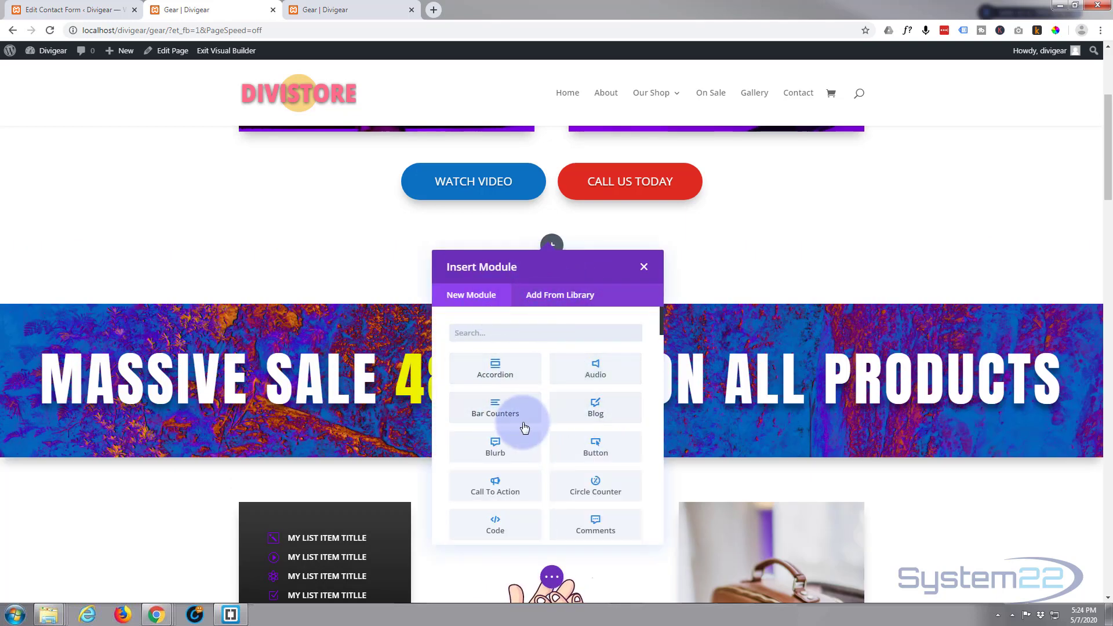
pyautogui.scroll(-15, 519, 426)
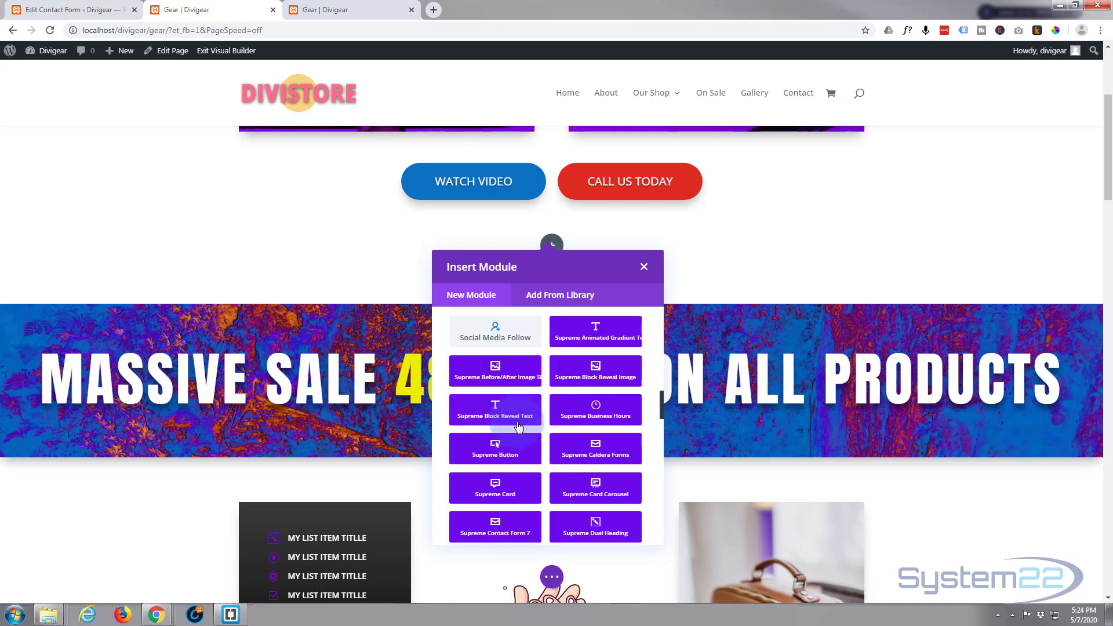
pyautogui.scroll(-15, 519, 428)
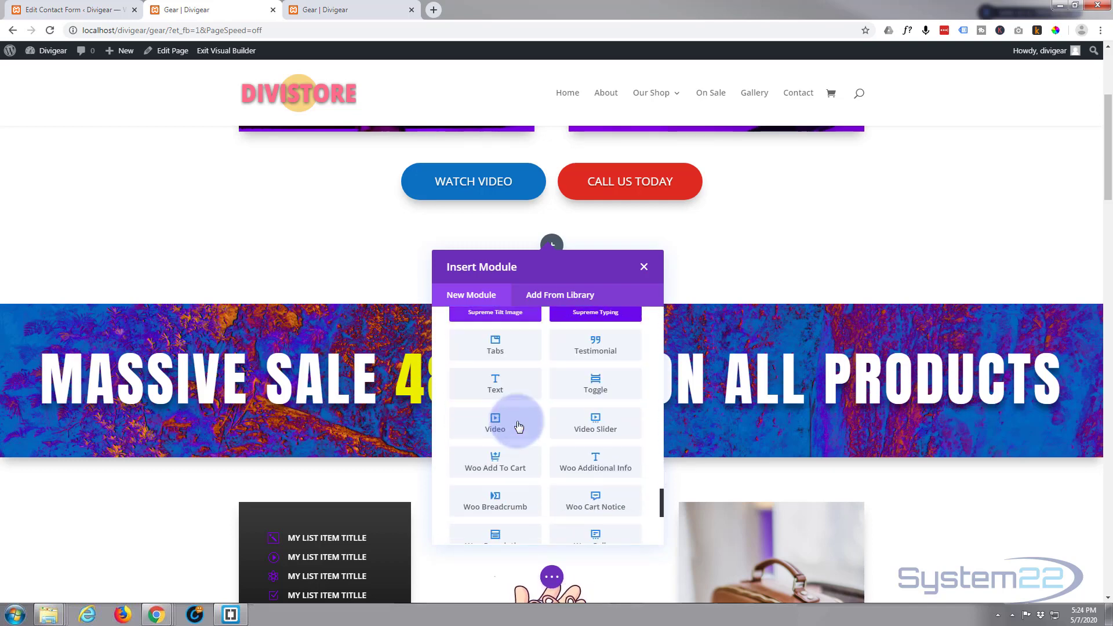
pyautogui.scroll(2, 518, 419)
pyautogui.scroll(-5, 519, 420)
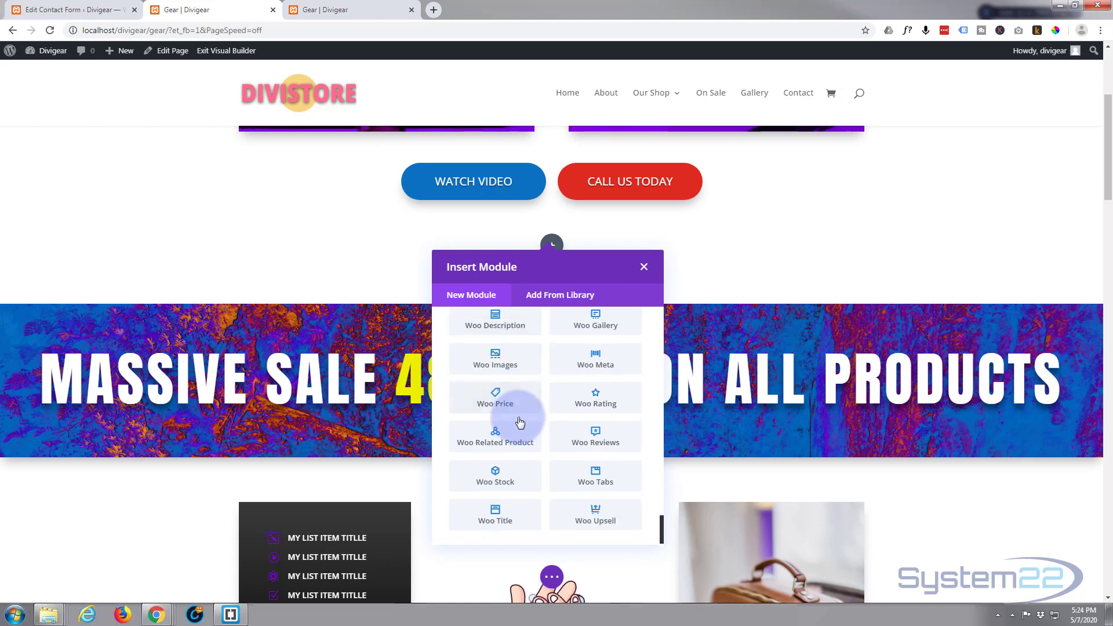
pyautogui.scroll(8, 517, 416)
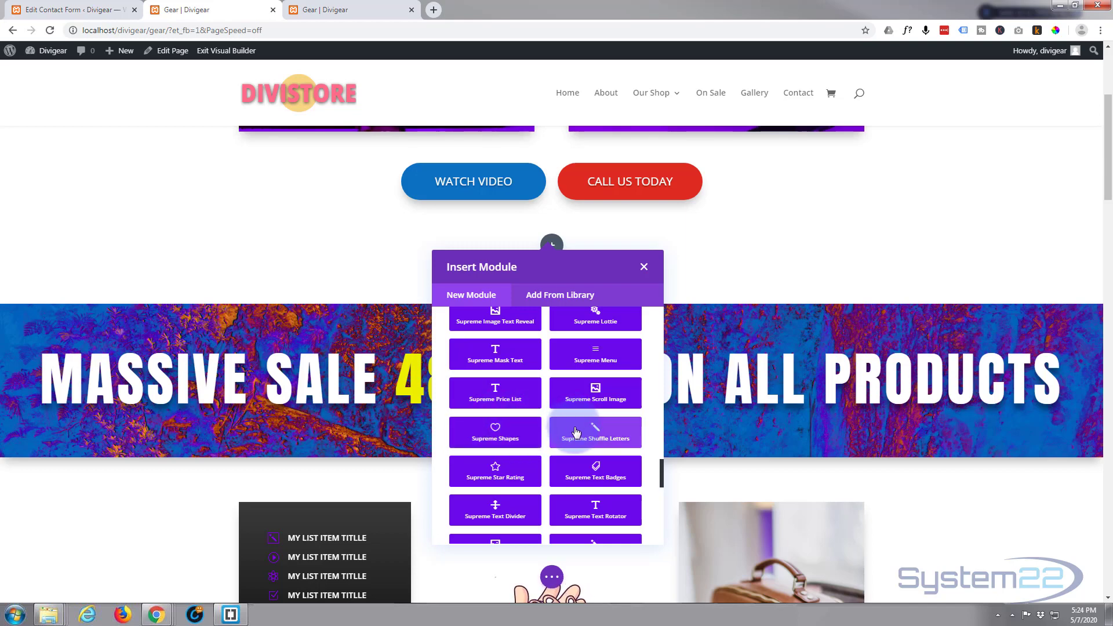
pyautogui.scroll(5, 576, 431)
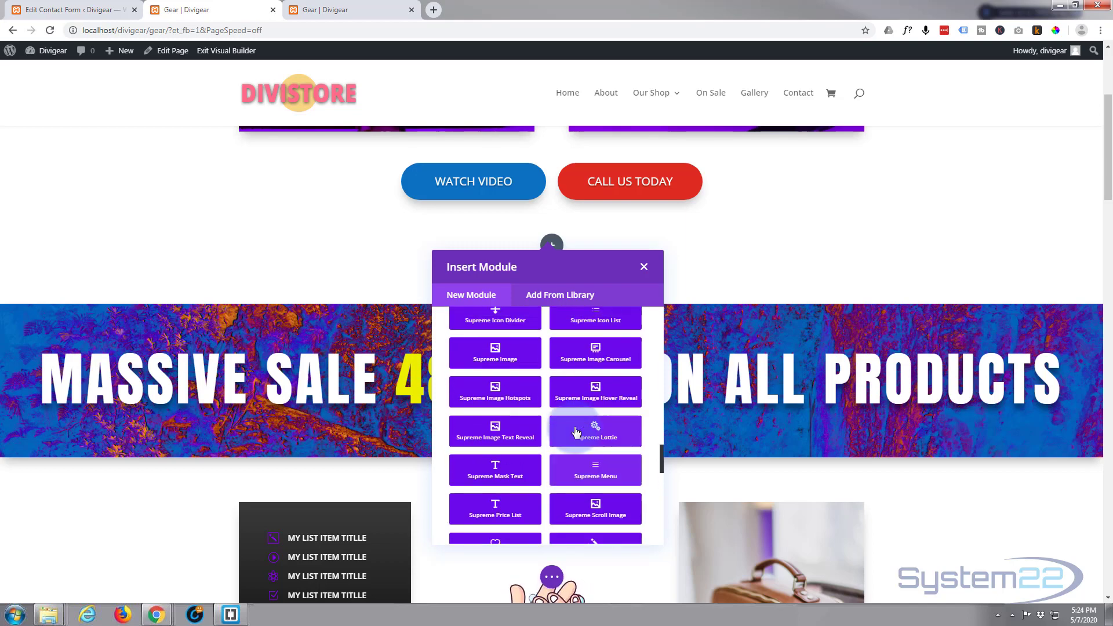
pyautogui.scroll(5, 576, 431)
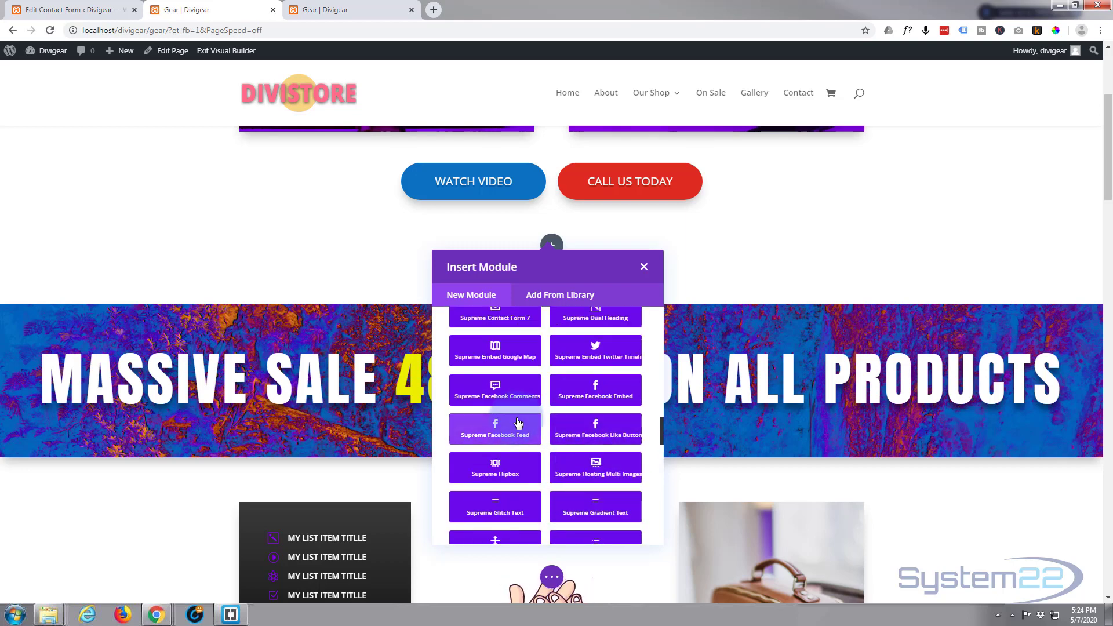
pyautogui.scroll(2, 518, 422)
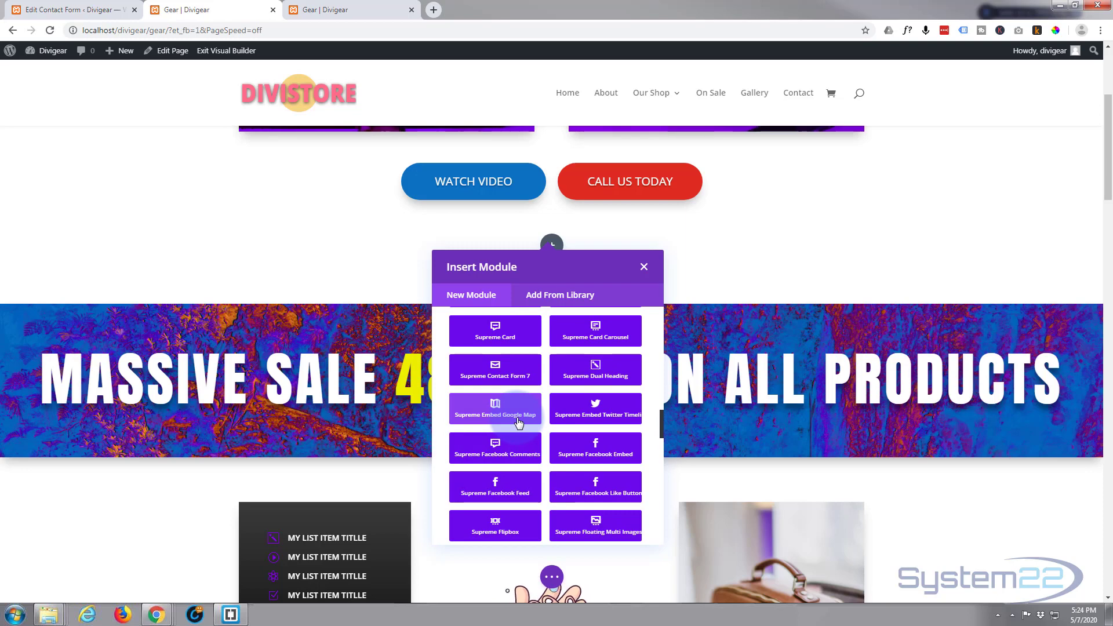
pyautogui.click(499, 372)
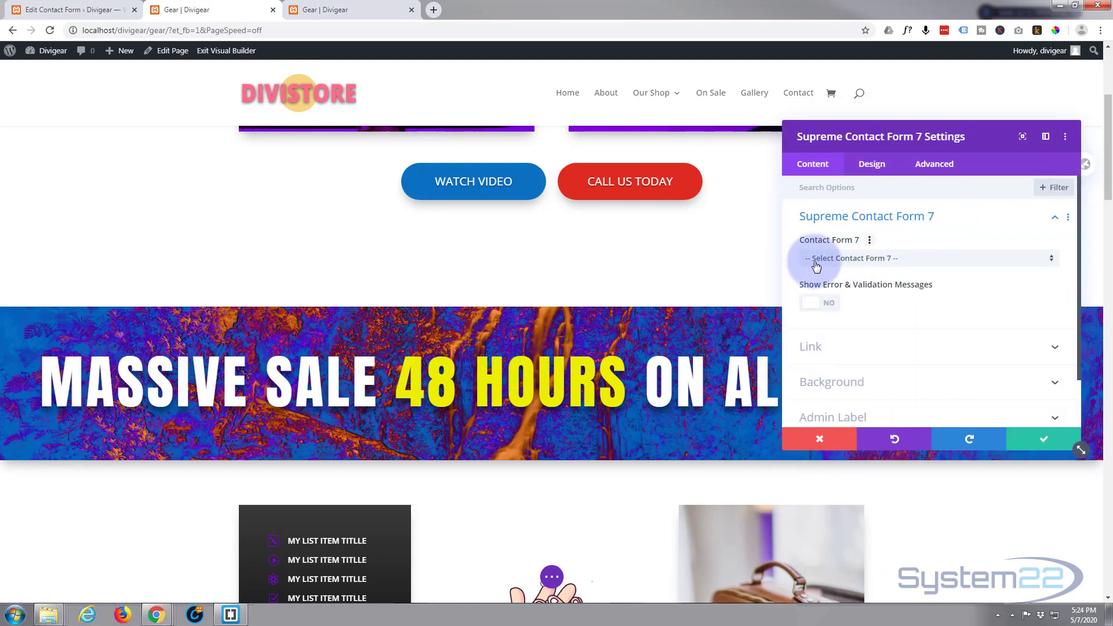
# Step: Pick Contact form 1 in the module's Contact Form 7 dropdown
pyautogui.click(1051, 264)
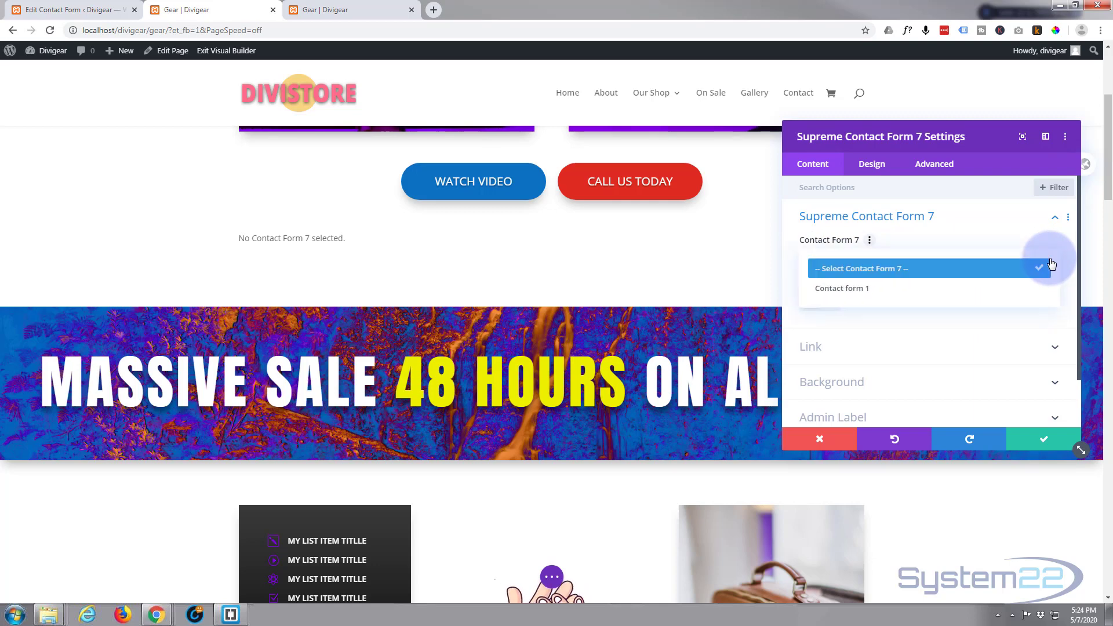
pyautogui.click(840, 294)
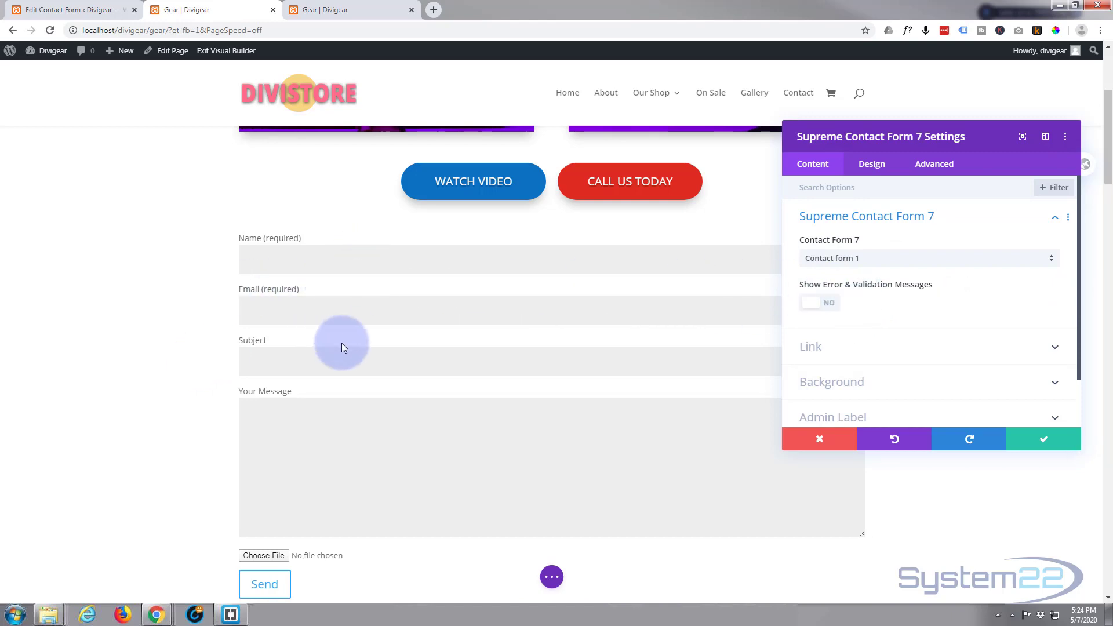
pyautogui.scroll(-3, 164, 335)
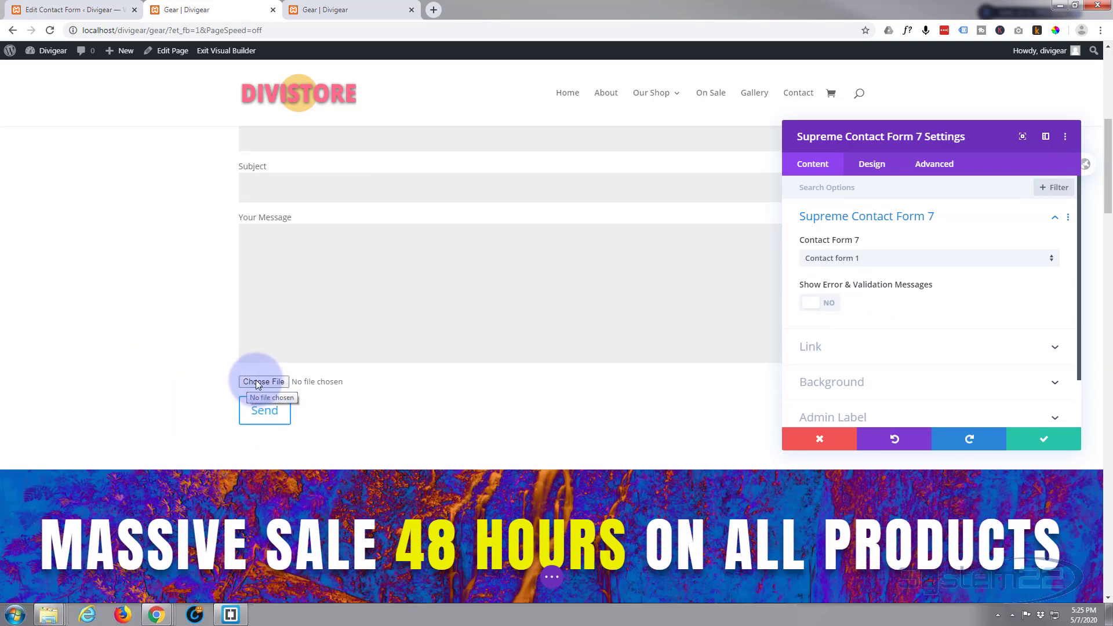
# Step: Scroll through the form preview to inspect the required-field errors and the error and success message boxes
pyautogui.scroll(2, 428, 433)
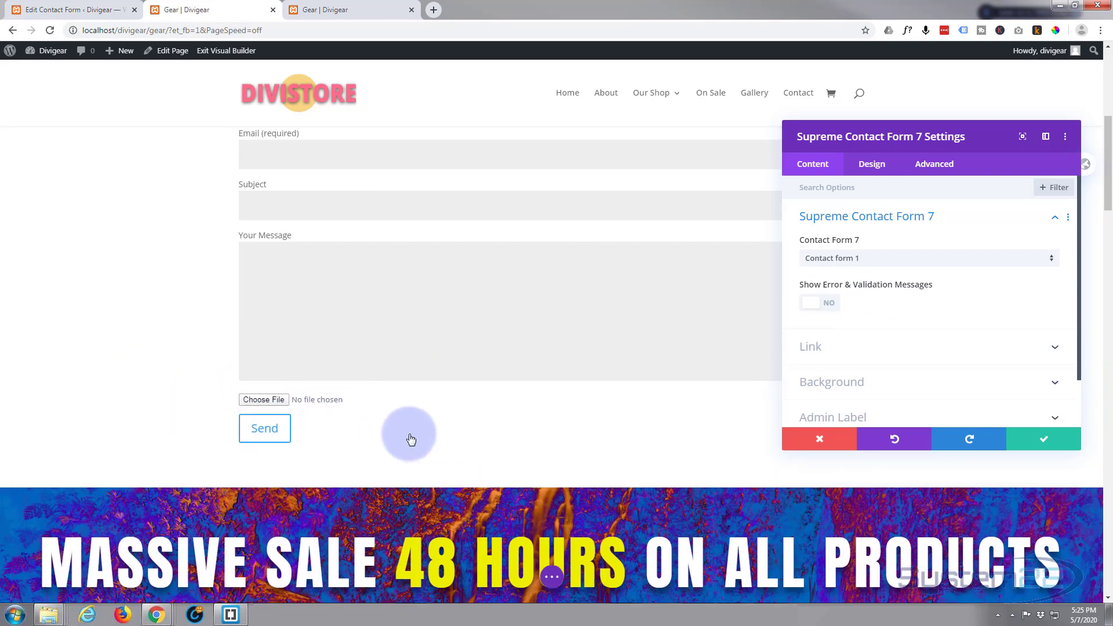
pyautogui.scroll(2, 409, 436)
pyautogui.scroll(-1, 408, 435)
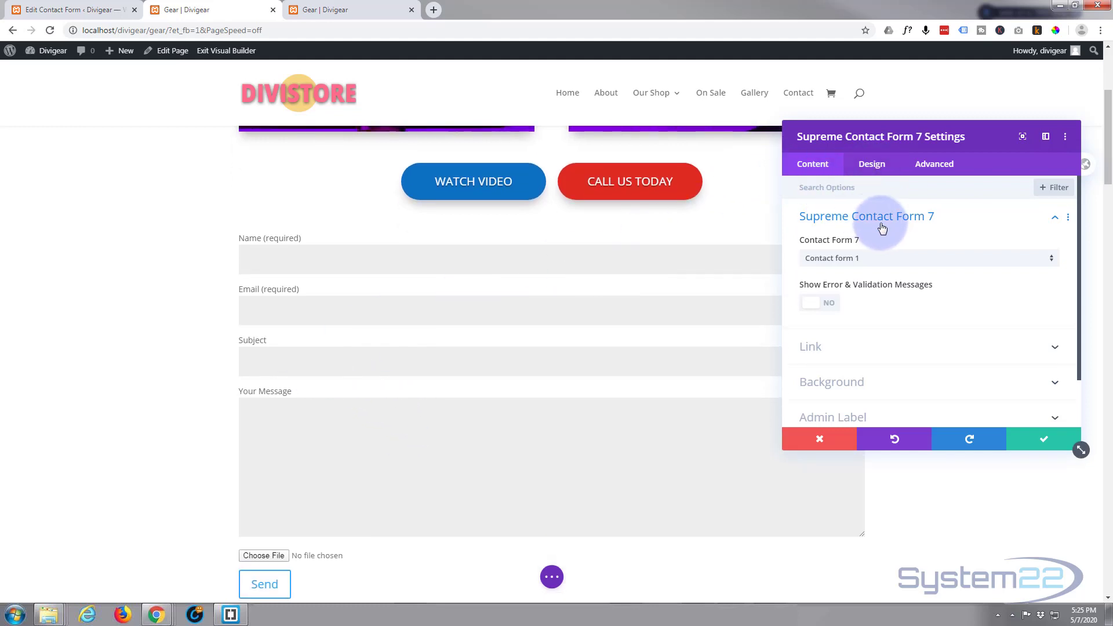
pyautogui.scroll(-1, 891, 243)
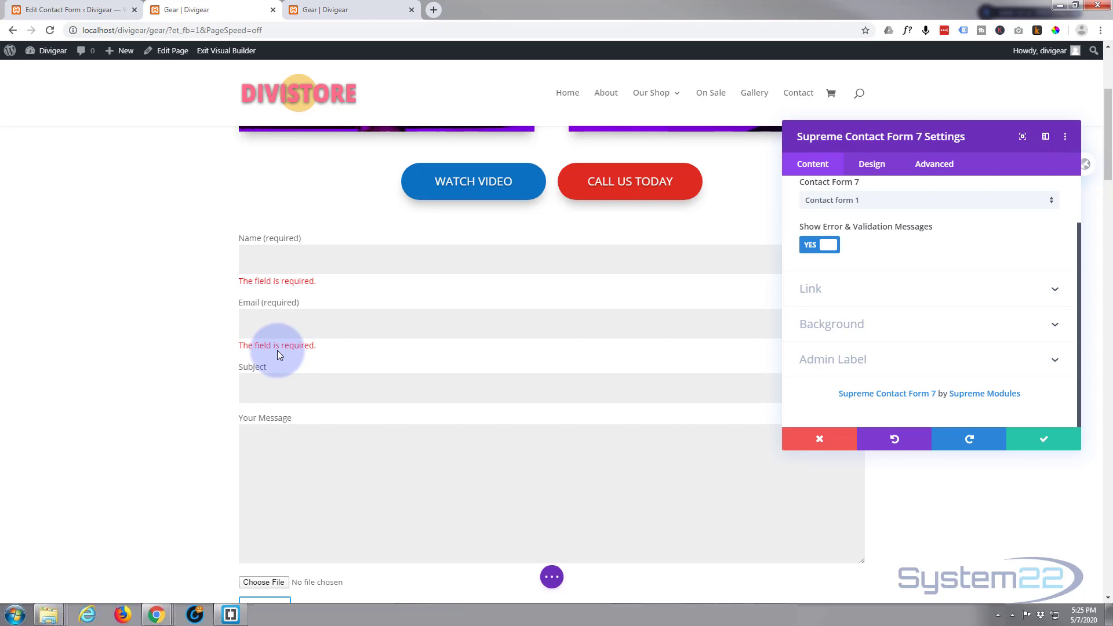
pyautogui.scroll(-3, 437, 352)
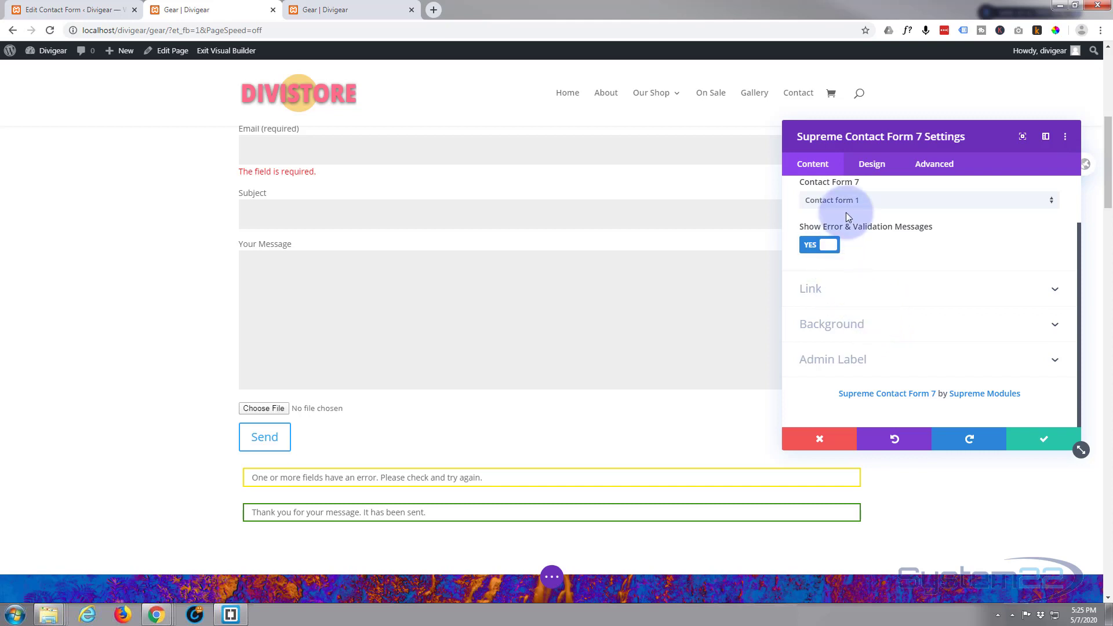
# Step: In the Design tab's Labels group, enlarge the label text size to 15px
pyautogui.click(873, 165)
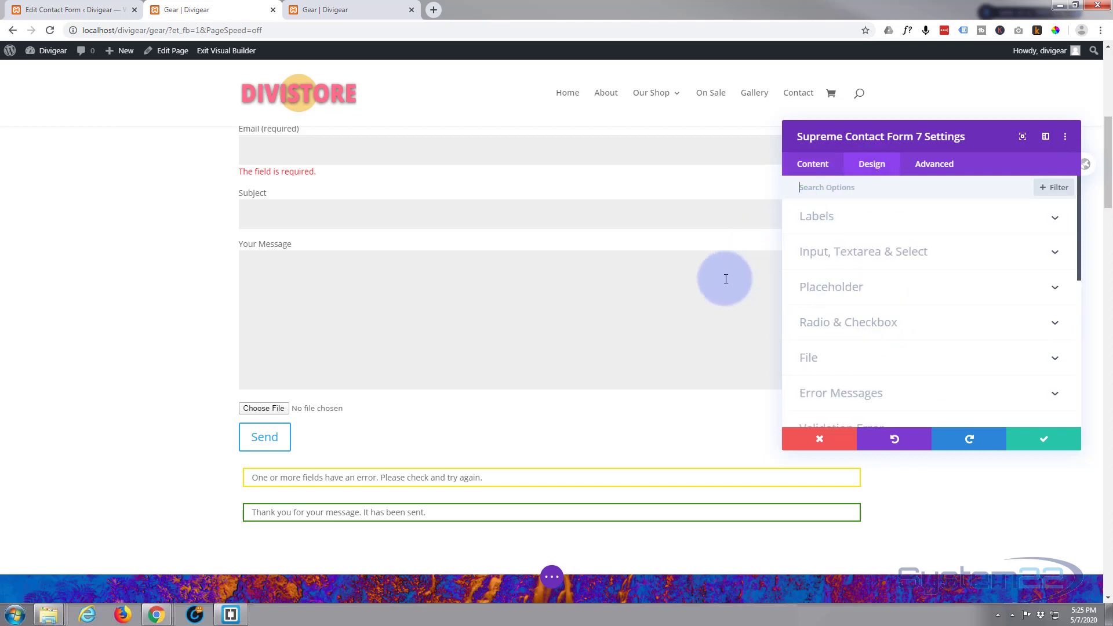
pyautogui.scroll(5, 725, 278)
pyautogui.scroll(-1, 725, 278)
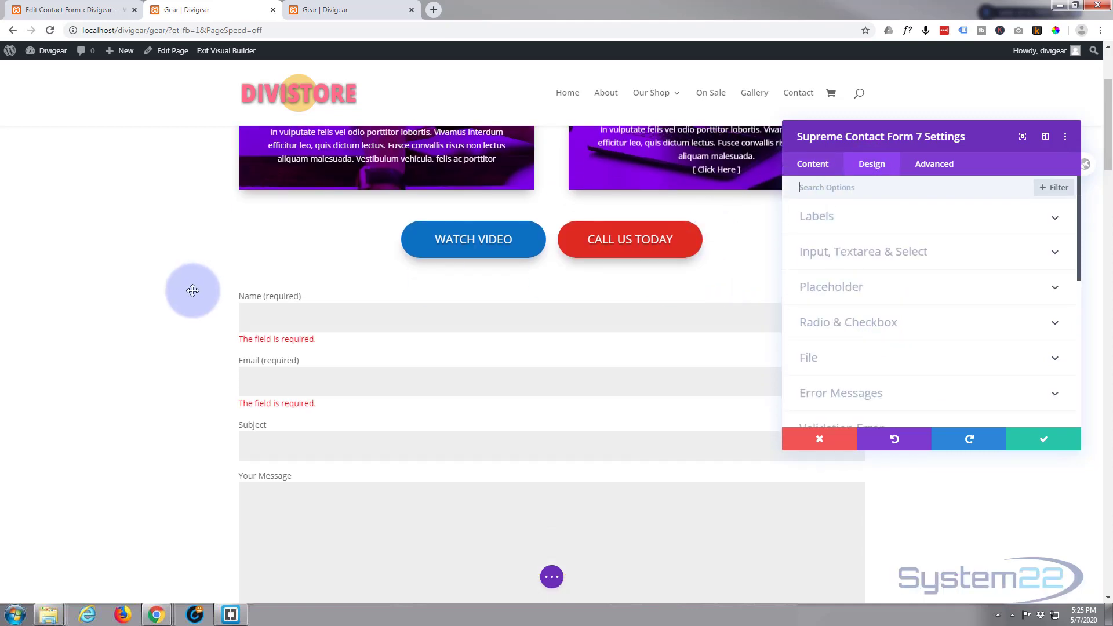
pyautogui.click(889, 216)
pyautogui.scroll(-2, 858, 264)
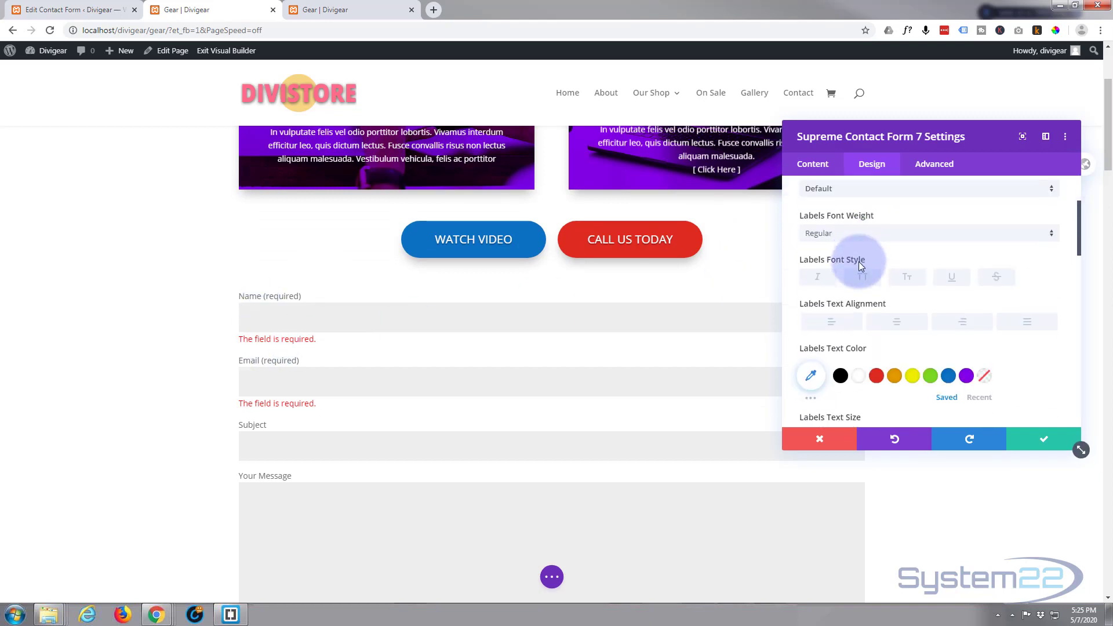
pyautogui.scroll(-1, 859, 263)
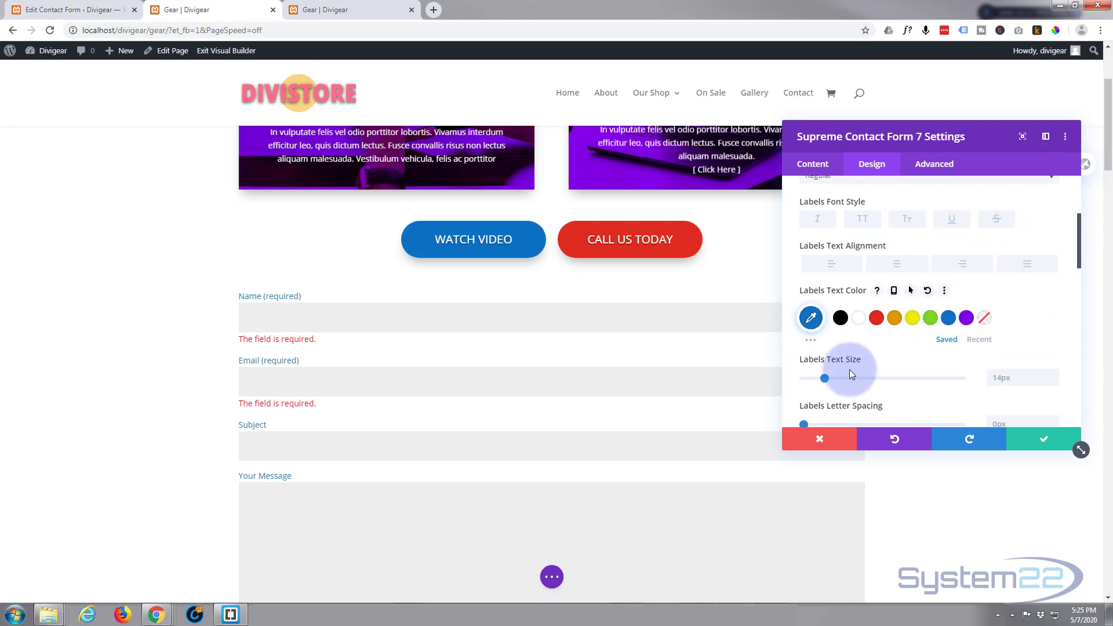
pyautogui.click(827, 379)
pyautogui.moveTo(838, 381)
pyautogui.mouseDown()
pyautogui.moveTo(813, 377)
pyautogui.moveTo(829, 378)
pyautogui.mouseUp()
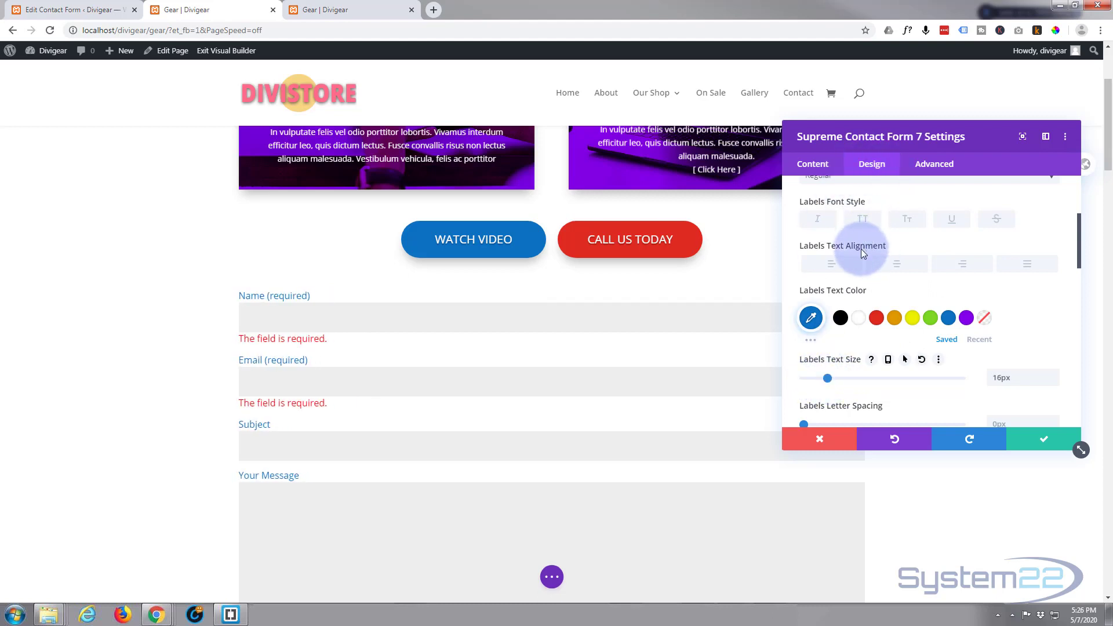
# Step: Set the Labels Font Weight to Semi Bold
pyautogui.scroll(1, 852, 255)
pyautogui.click(845, 237)
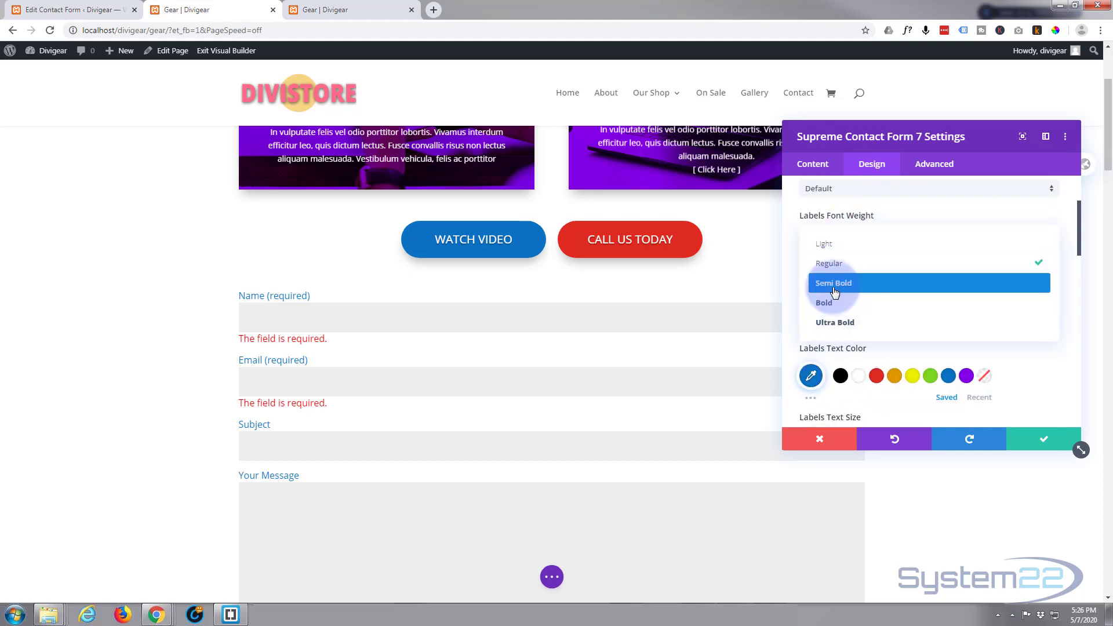
pyautogui.click(835, 286)
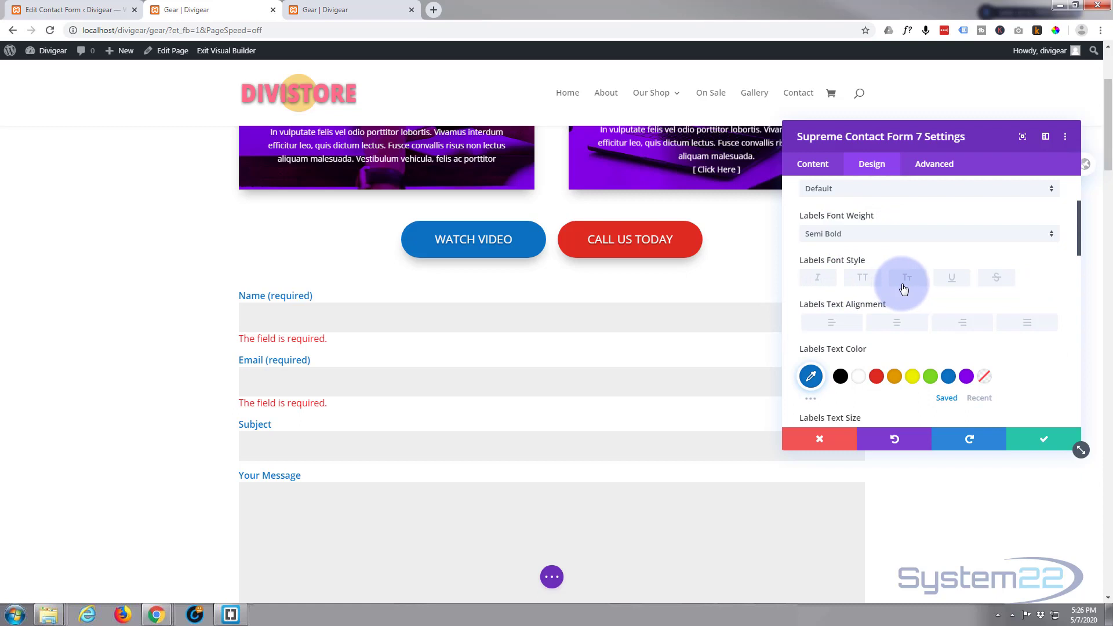
pyautogui.scroll(-1, 903, 290)
pyautogui.scroll(-5, 905, 289)
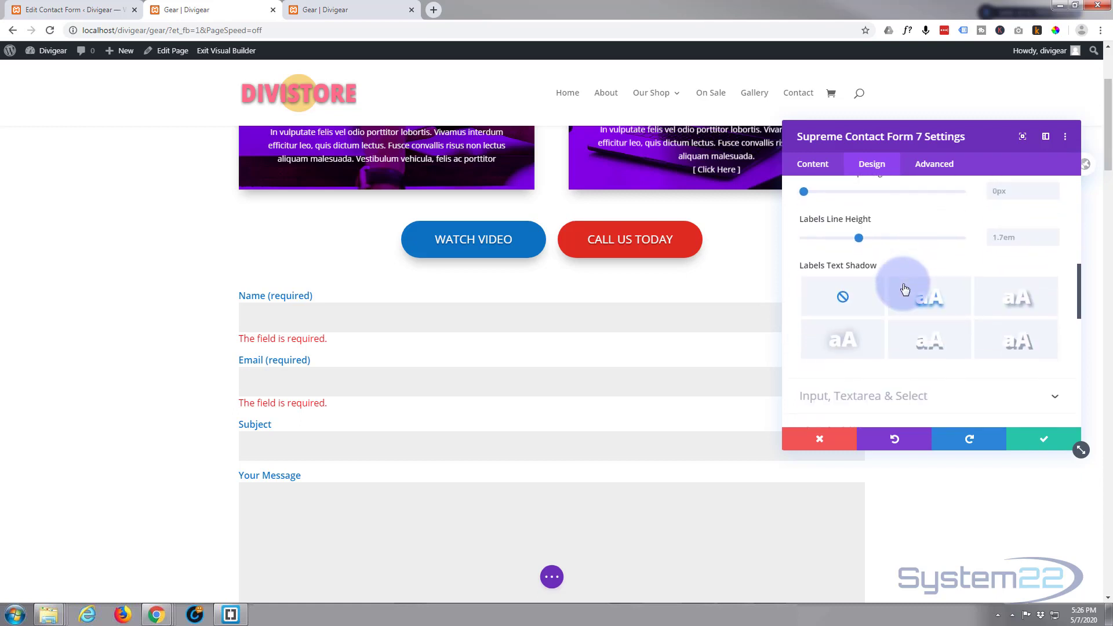
pyautogui.scroll(-1, 903, 289)
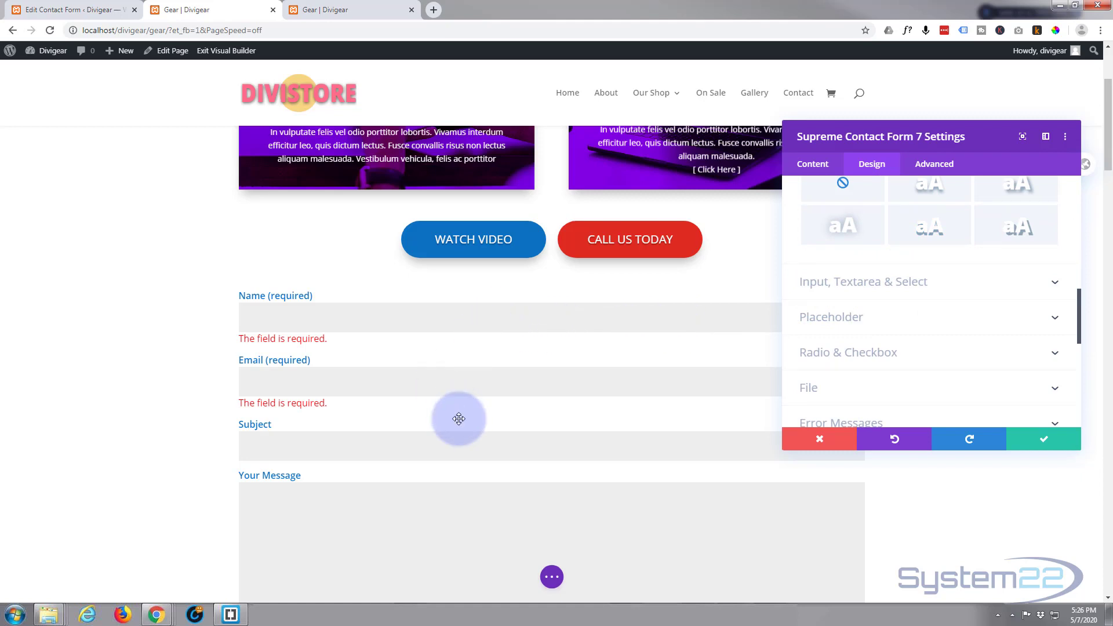
pyautogui.scroll(-3, 94, 490)
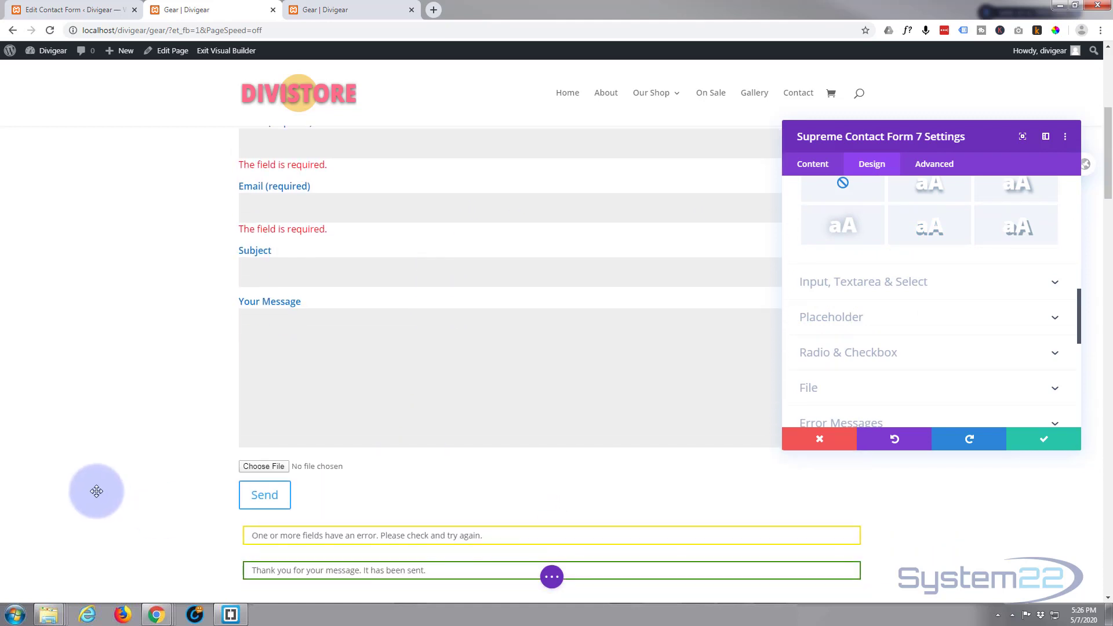
# Step: Try red and then Transparent backgrounds on the input fields, then reset to the default grey
pyautogui.scroll(1, 94, 490)
pyautogui.click(944, 285)
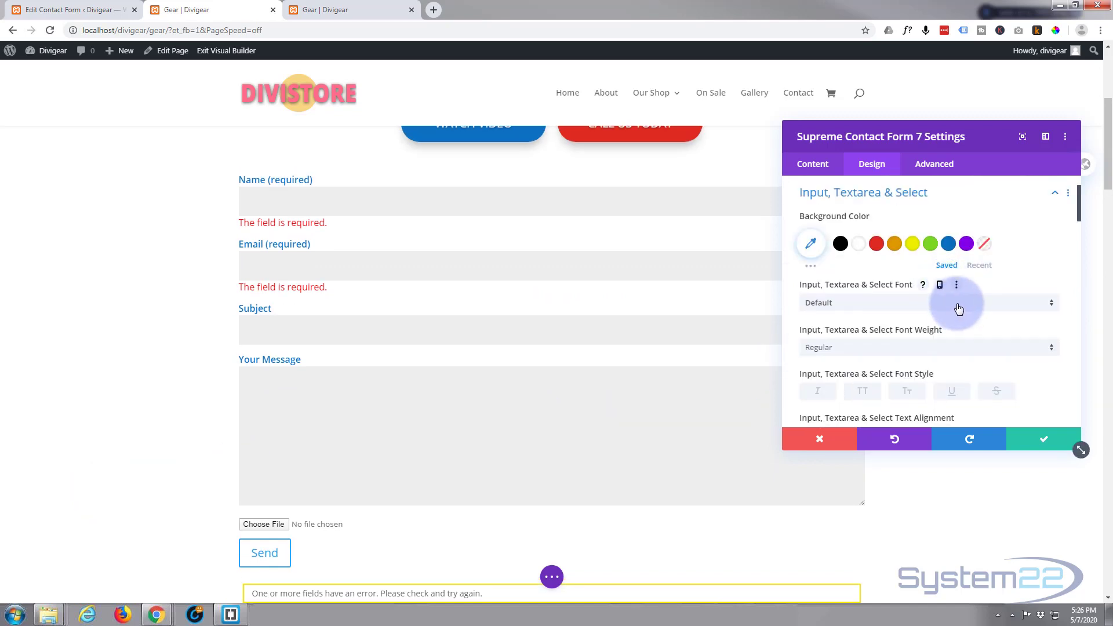
pyautogui.click(877, 244)
pyautogui.click(985, 245)
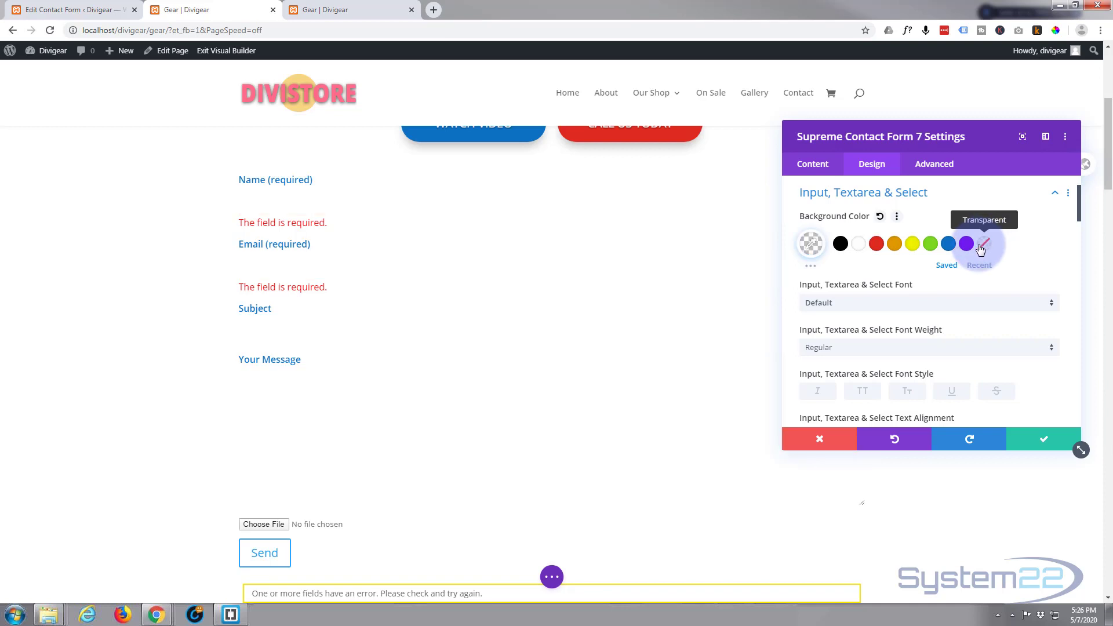
pyautogui.click(980, 249)
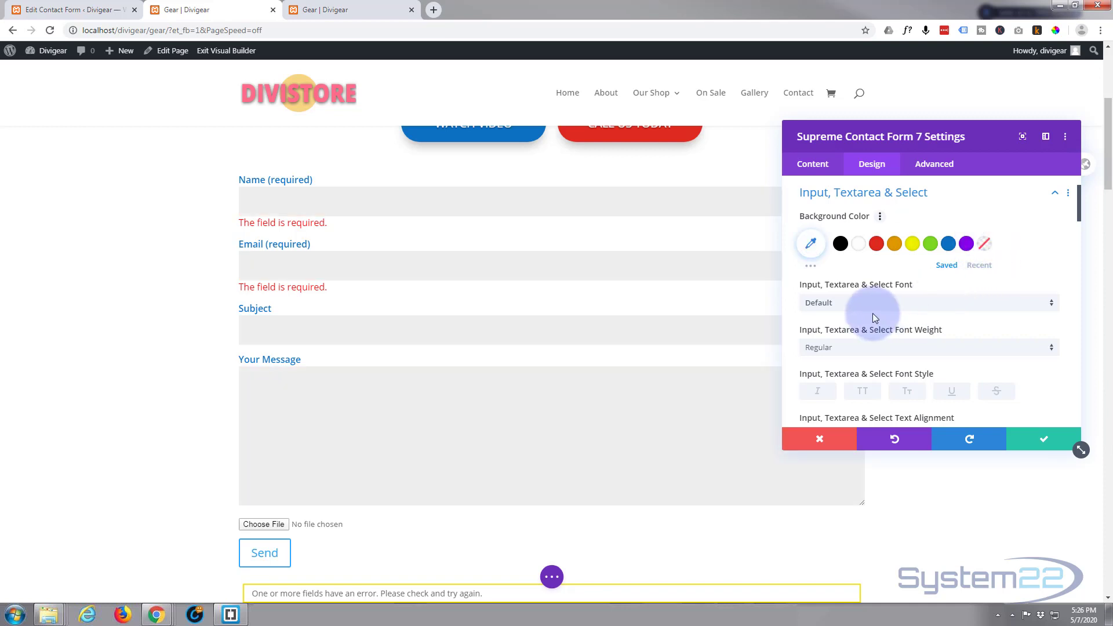
# Step: Apply a Box Shadow preset to the input fields, switching to a different shadow style
pyautogui.scroll(-1, 873, 313)
pyautogui.scroll(-4, 873, 313)
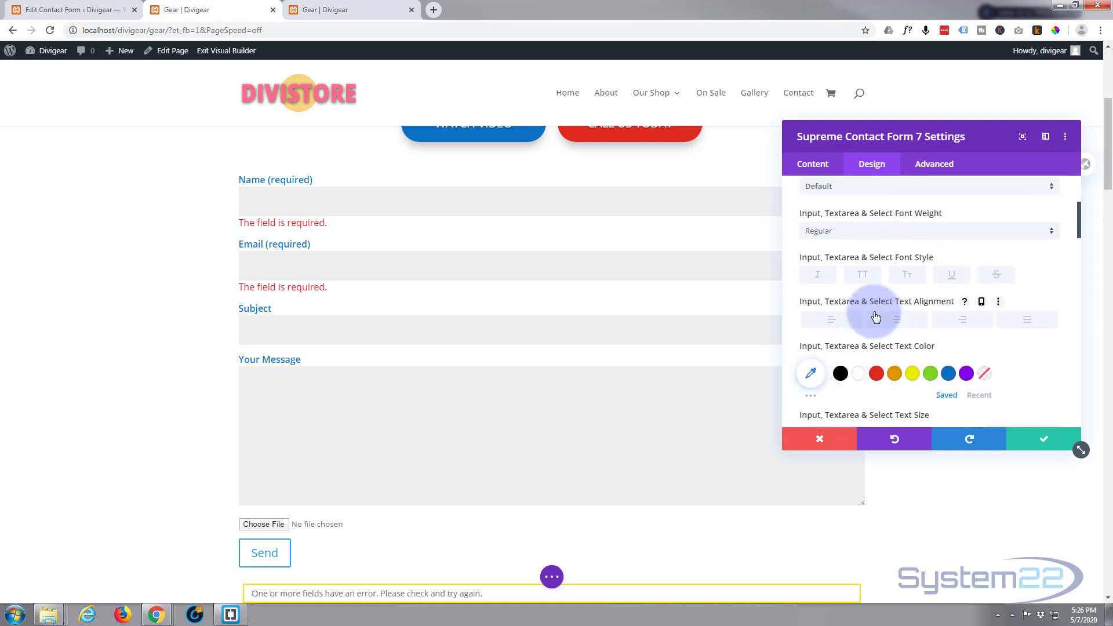
pyautogui.scroll(-6, 874, 311)
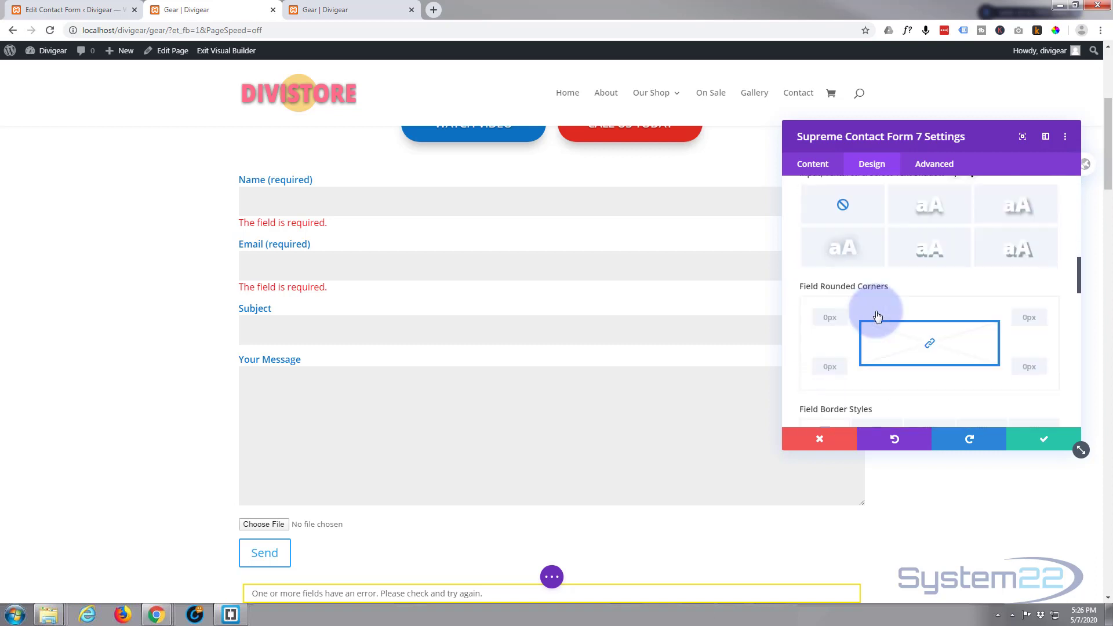
pyautogui.scroll(-5, 877, 313)
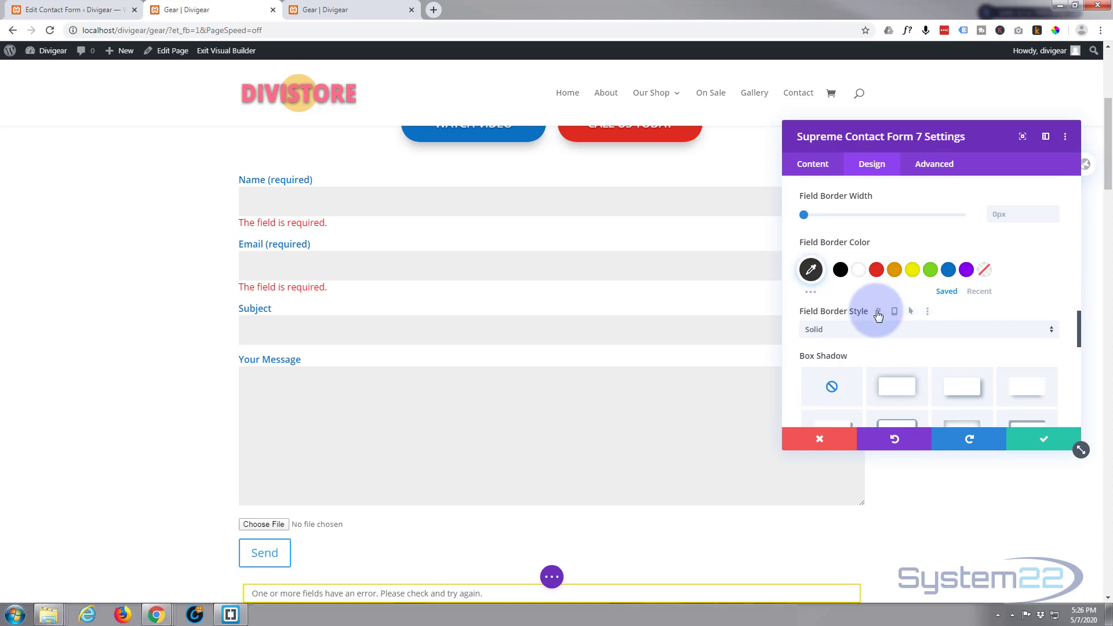
pyautogui.click(1024, 278)
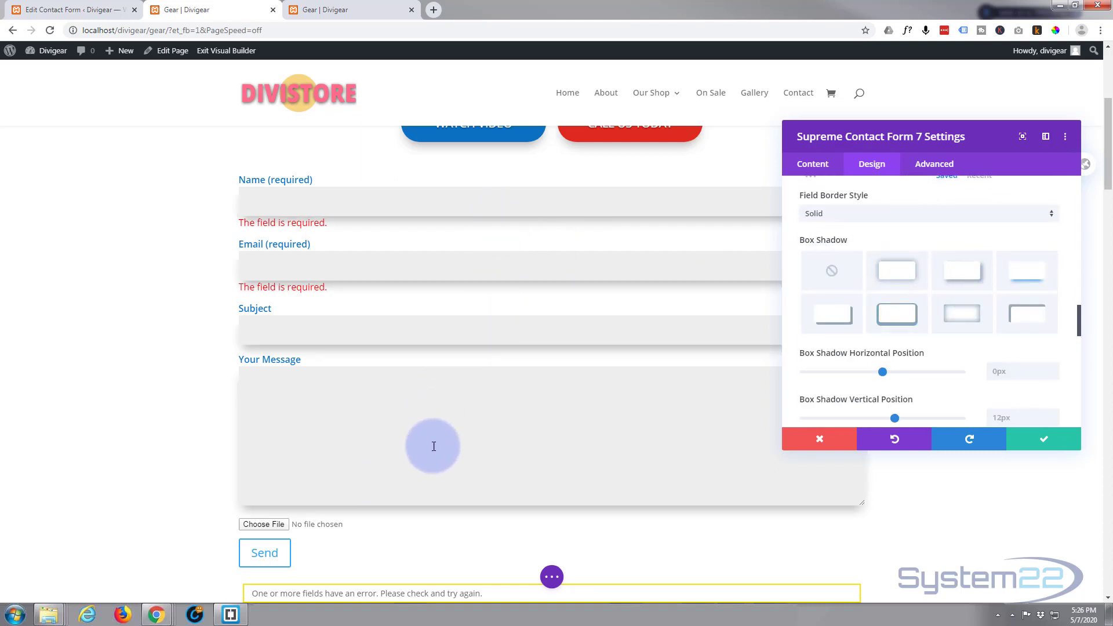
pyautogui.click(936, 284)
pyautogui.scroll(-2, 931, 291)
pyautogui.scroll(-6, 929, 294)
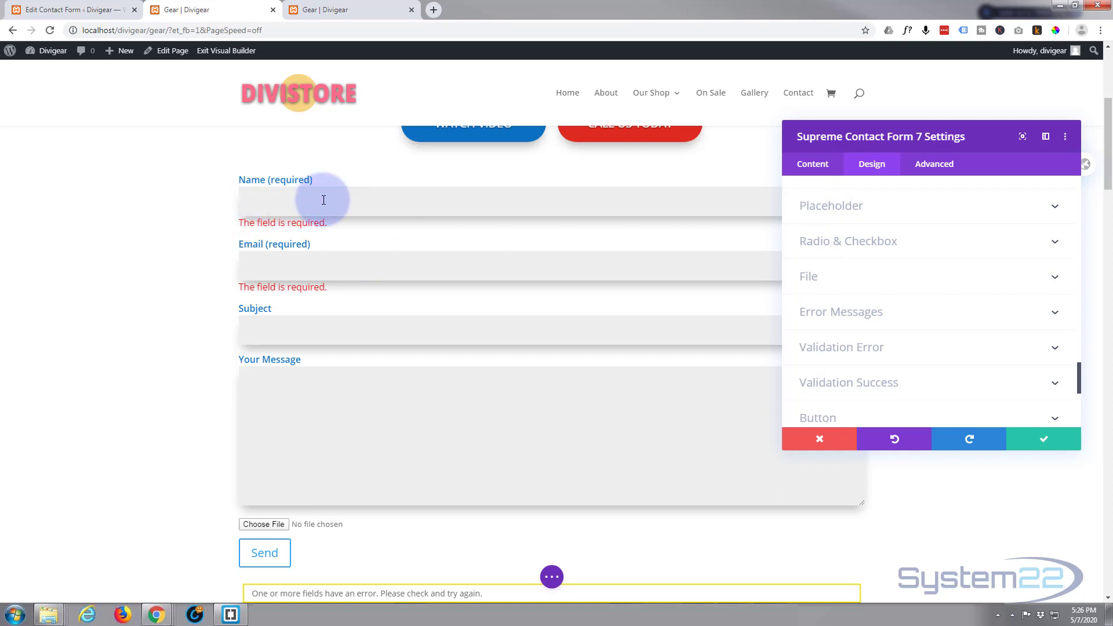
pyautogui.click(965, 208)
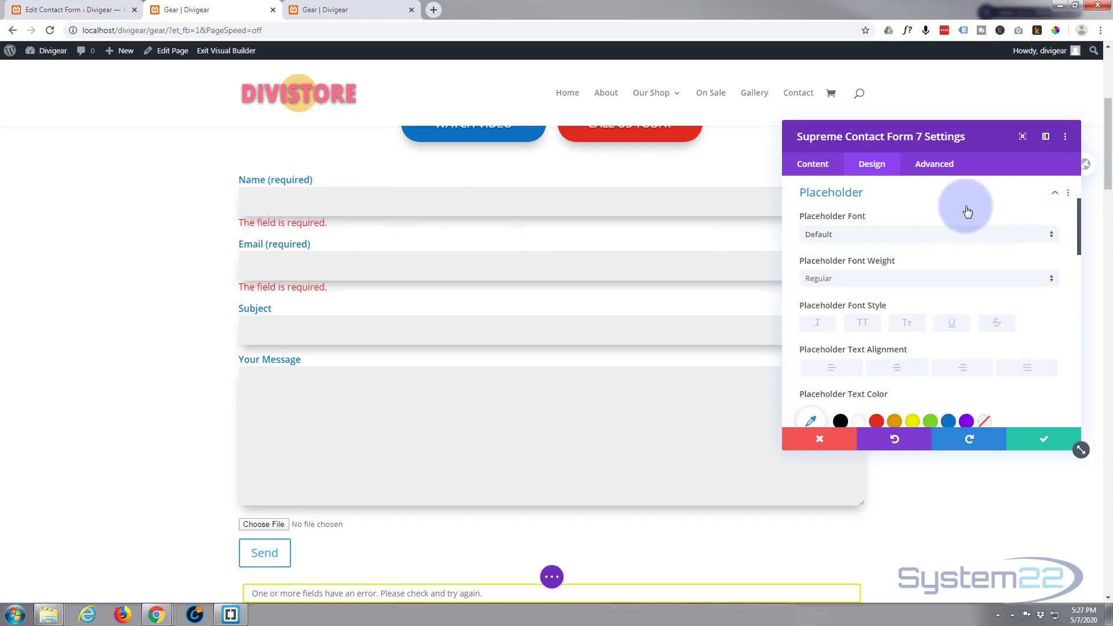
pyautogui.scroll(-6, 897, 286)
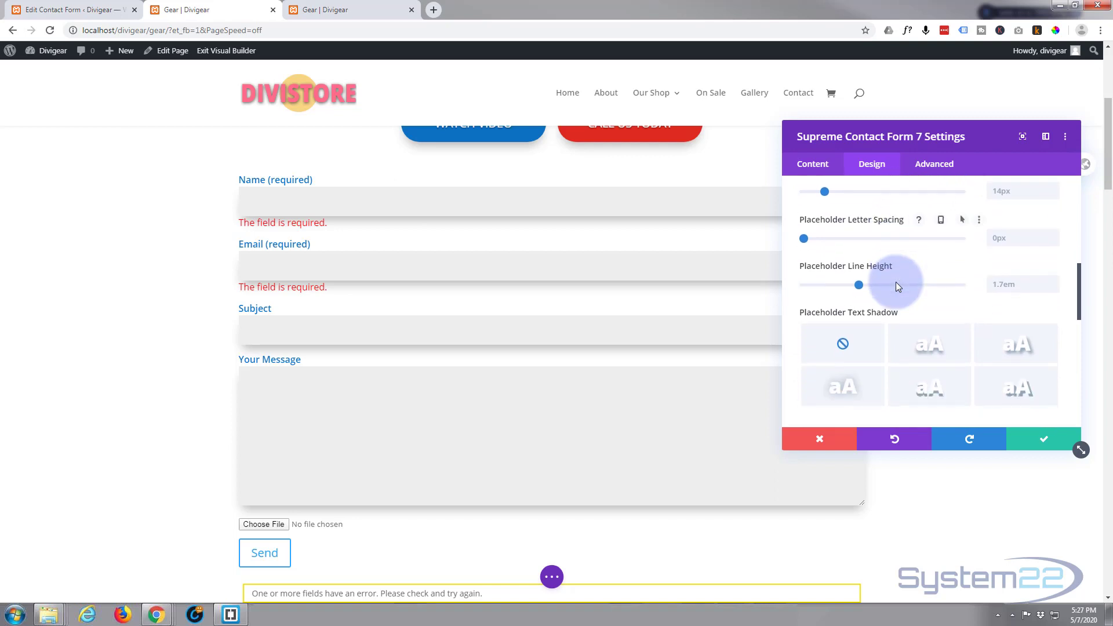
pyautogui.scroll(-3, 897, 287)
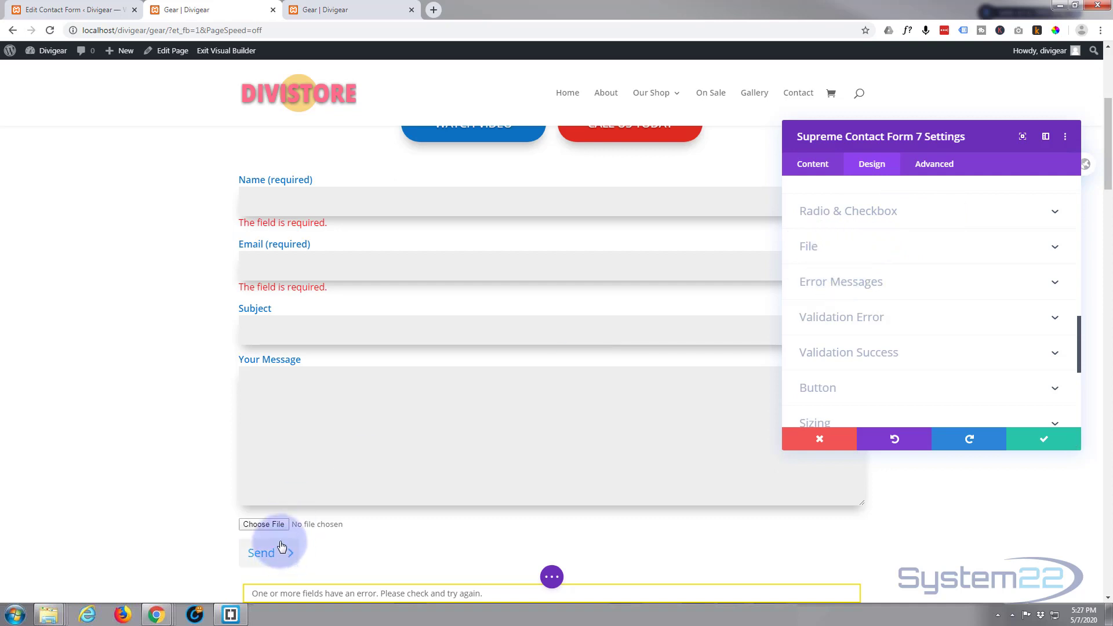
# Step: Link the file upload field's 10px top and bottom padding and make its text semi-bold
pyautogui.click(899, 253)
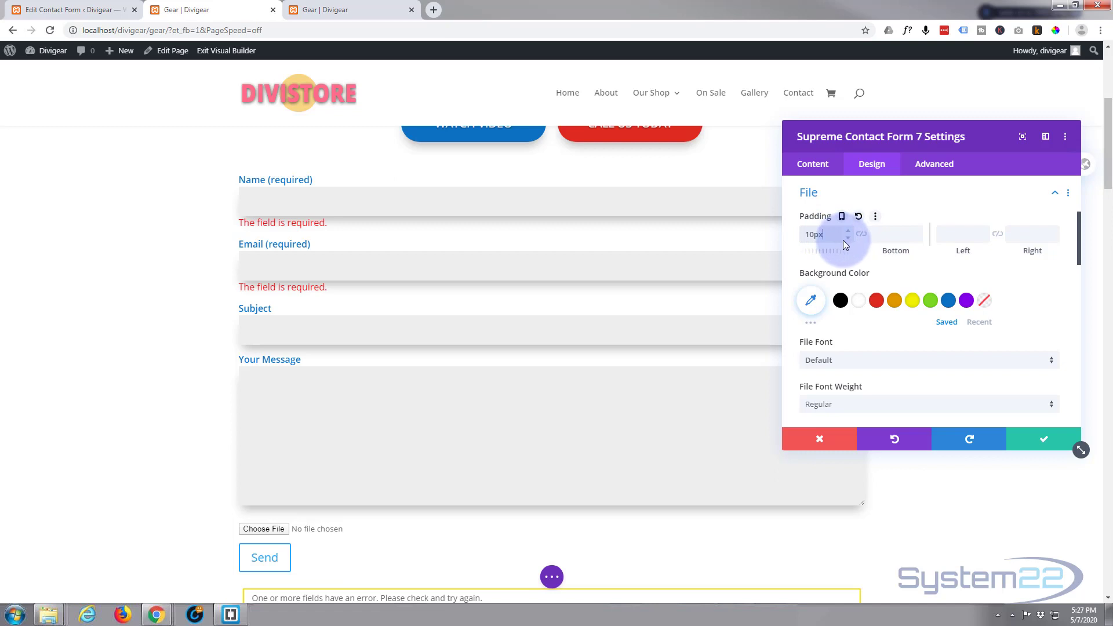
pyautogui.click(862, 237)
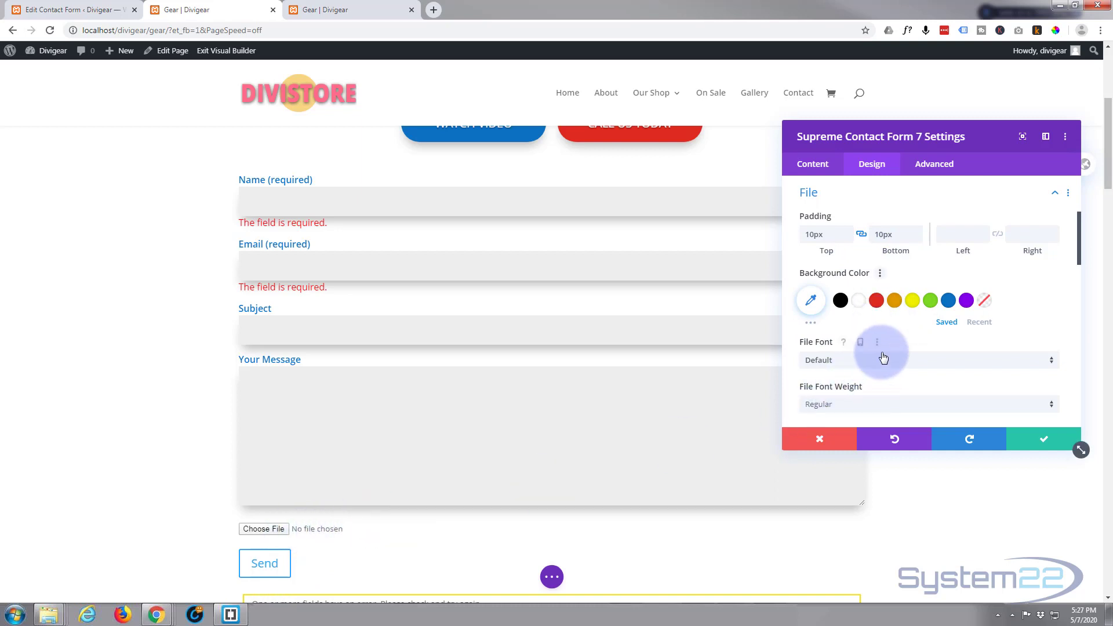
pyautogui.scroll(-1, 884, 357)
pyautogui.scroll(-1, 880, 302)
pyautogui.click(877, 290)
pyautogui.click(857, 339)
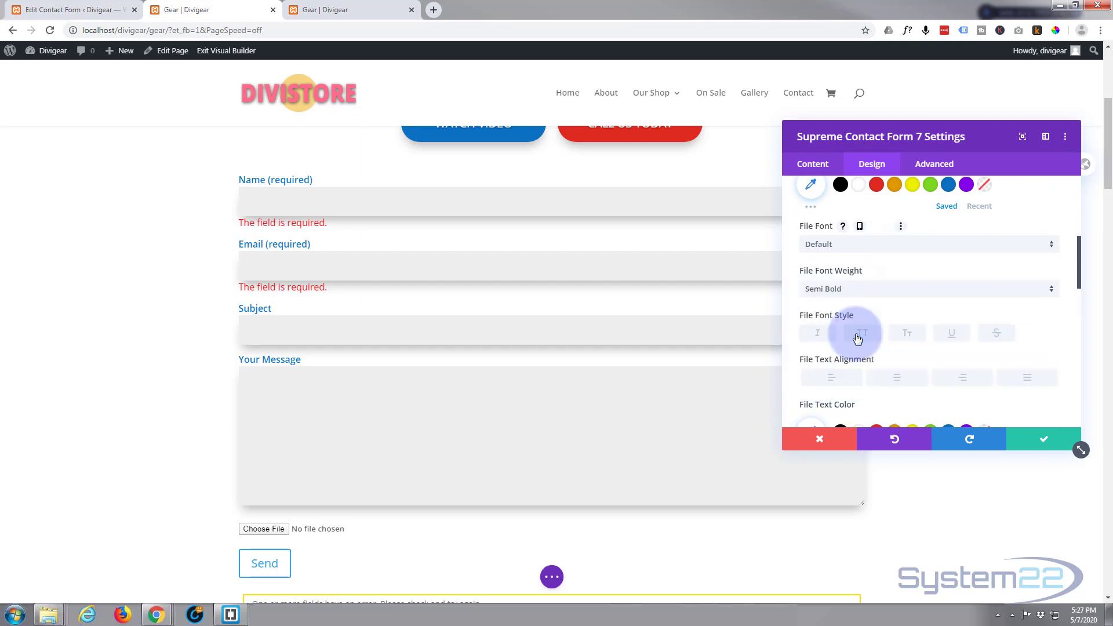
pyautogui.scroll(-1, 857, 335)
pyautogui.scroll(2, 858, 336)
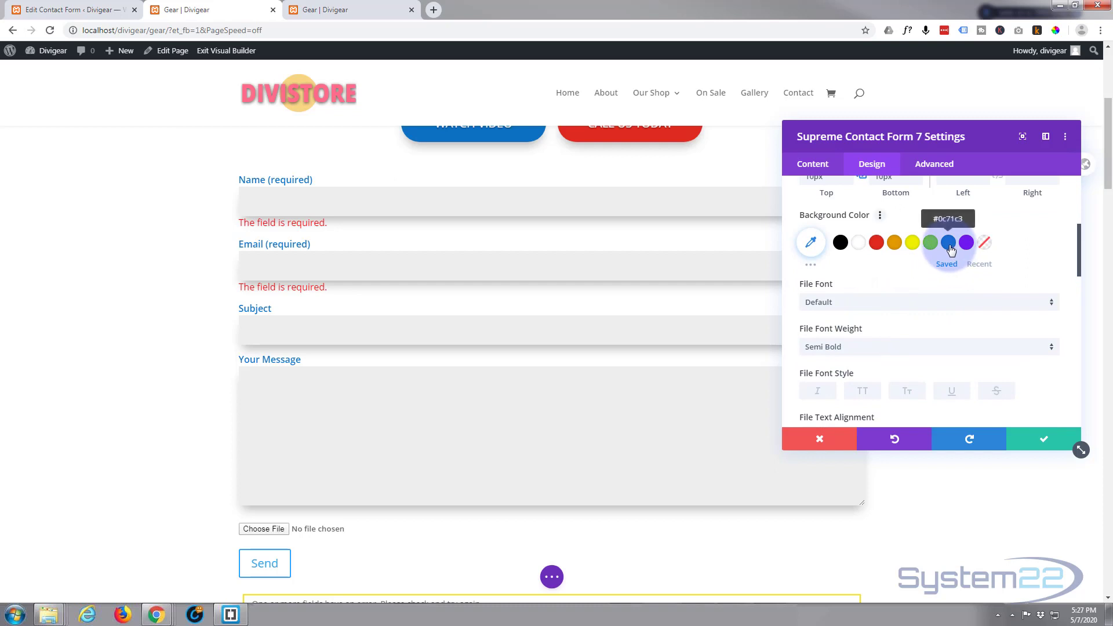
# Step: Make the file upload text blue, trying and then removing a blue row background
pyautogui.click(949, 243)
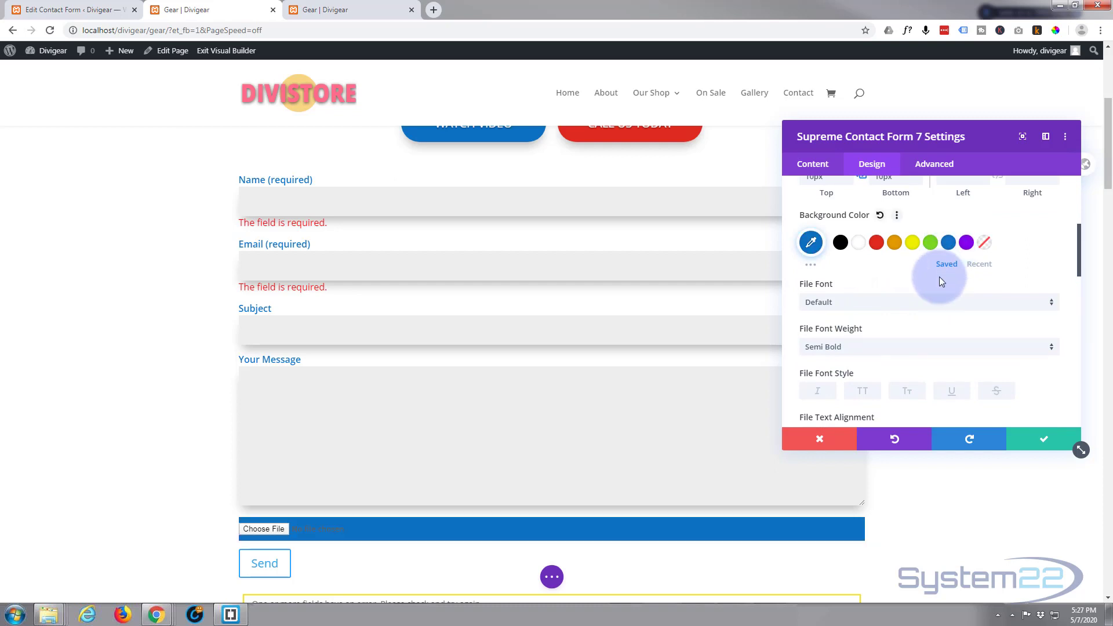
pyautogui.scroll(2, 926, 369)
pyautogui.scroll(-1, 925, 367)
pyautogui.scroll(-4, 924, 367)
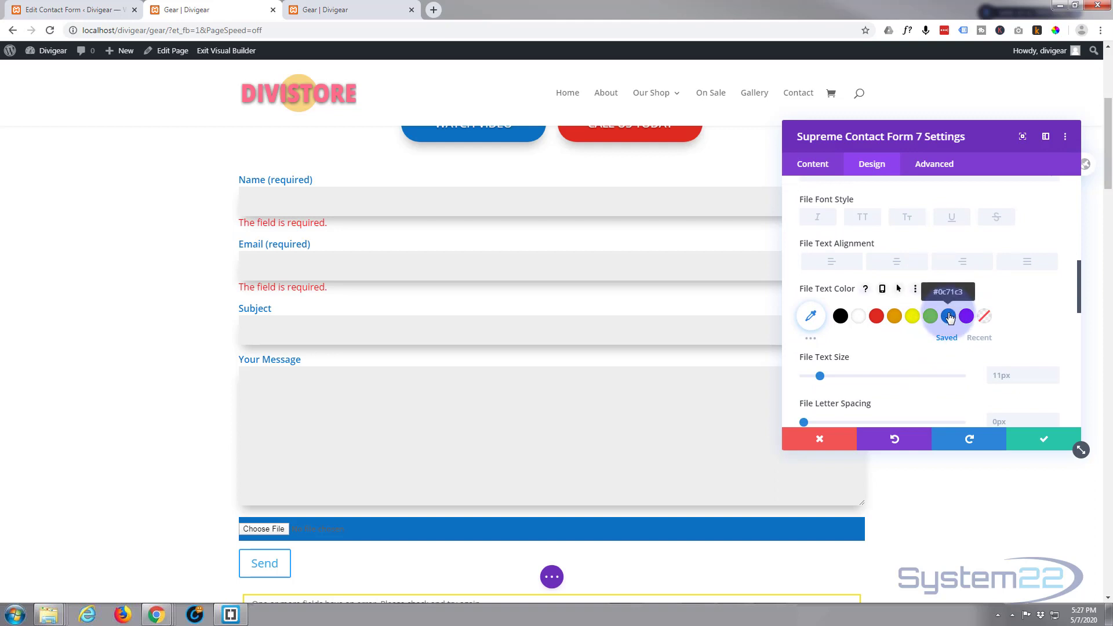
pyautogui.click(949, 317)
pyautogui.scroll(1, 924, 336)
pyautogui.scroll(3, 924, 337)
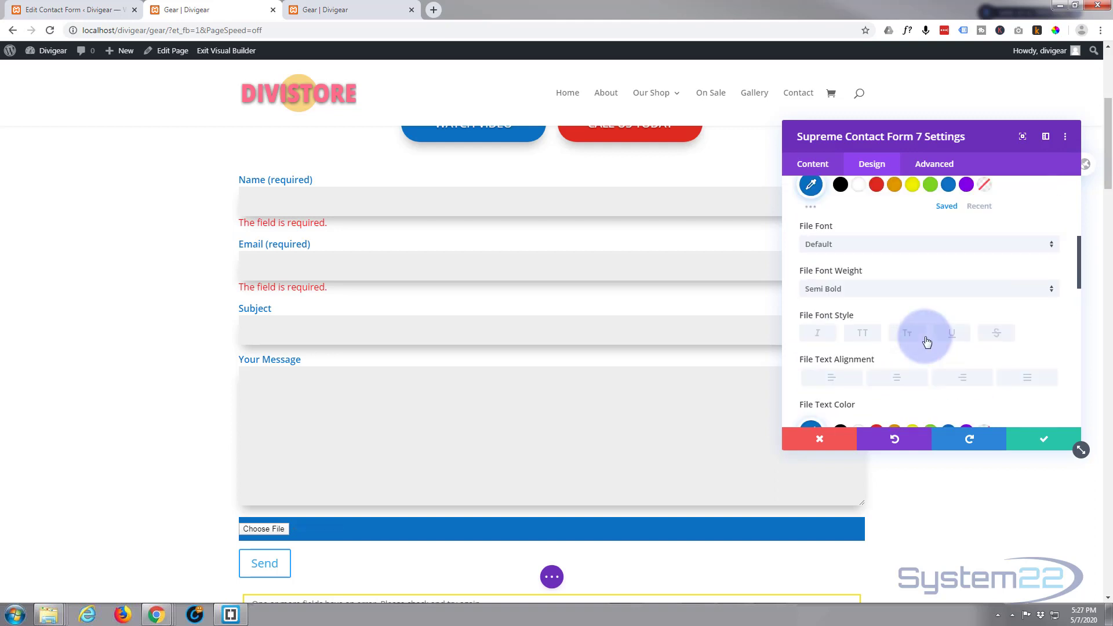
pyautogui.click(986, 300)
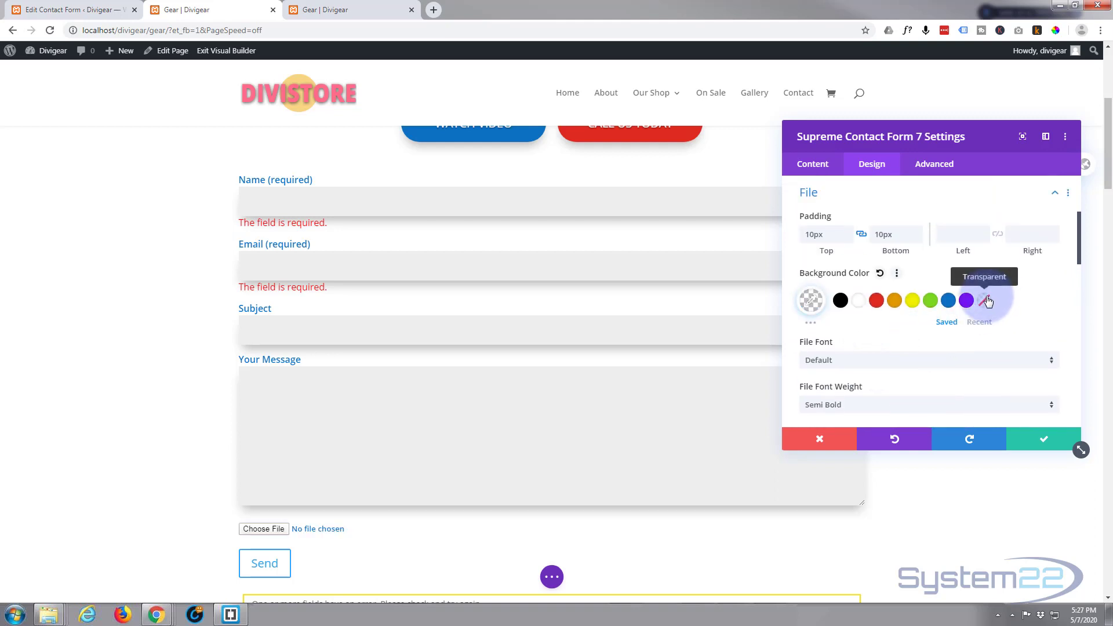
pyautogui.scroll(-5, 944, 342)
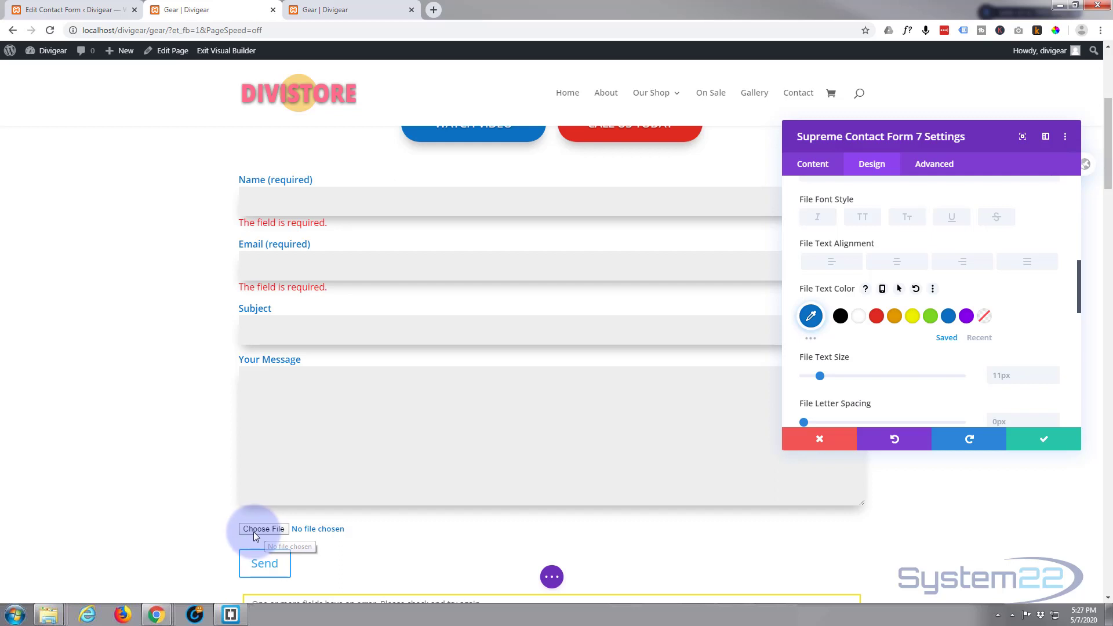
pyautogui.scroll(-1, 896, 316)
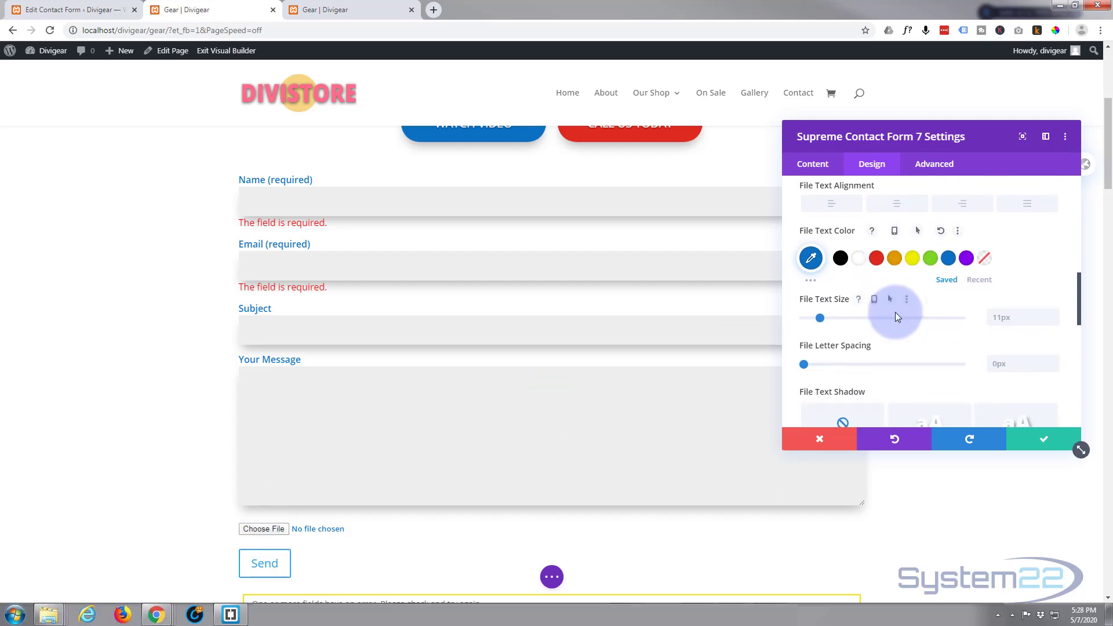
pyautogui.scroll(-1, 895, 312)
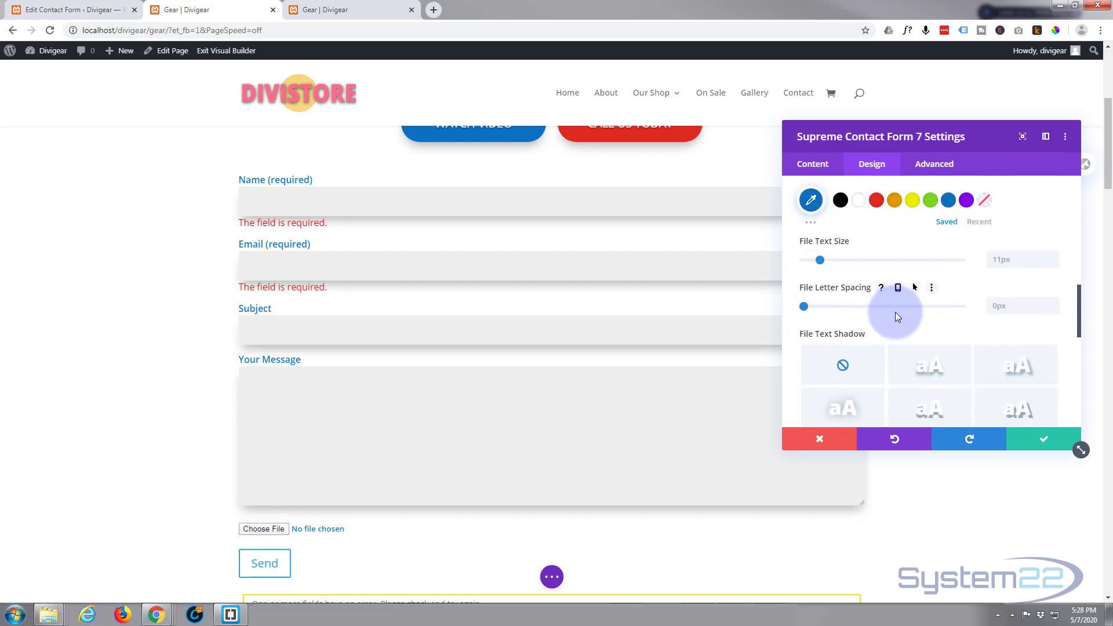
pyautogui.scroll(-3, 895, 316)
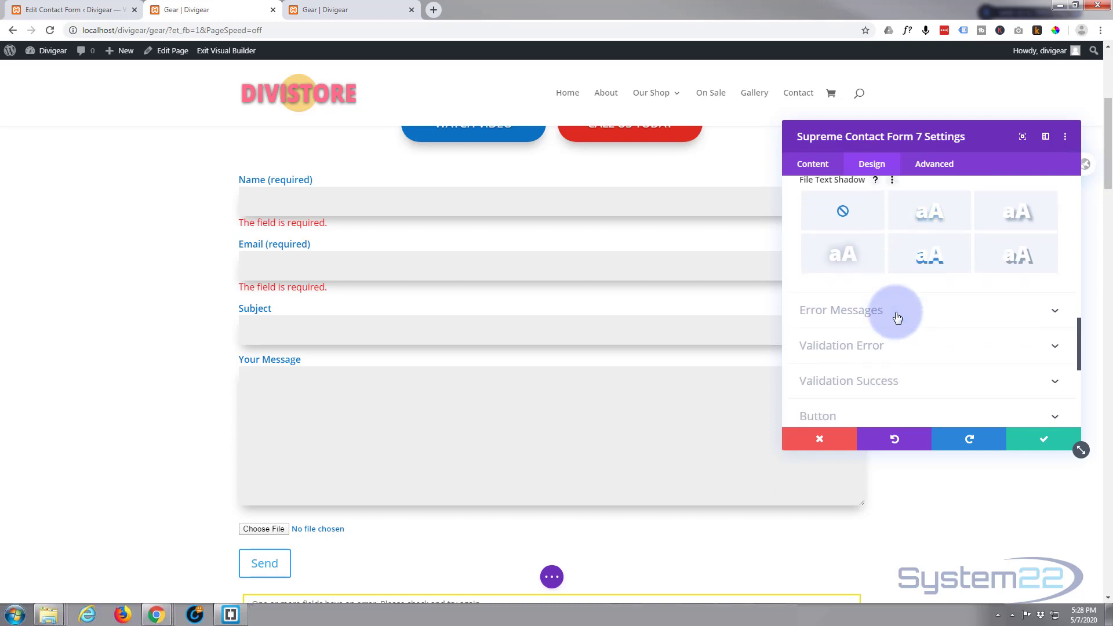
pyautogui.scroll(-1, 490, 392)
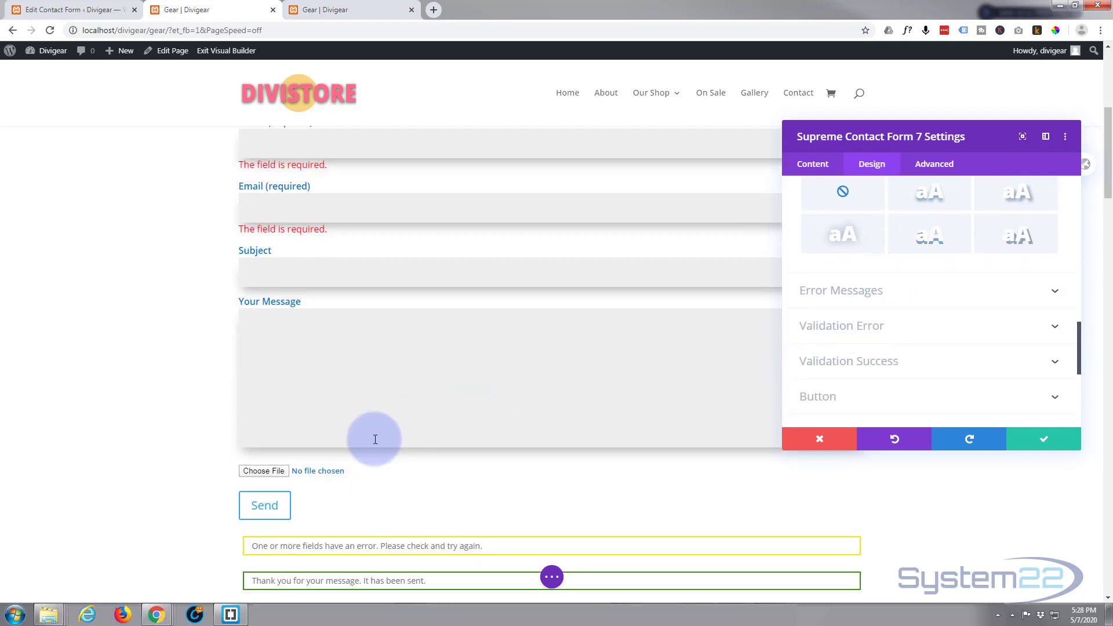
# Step: Enable Use Custom Styles For Button on the form's Send button
pyautogui.scroll(-2, 977, 273)
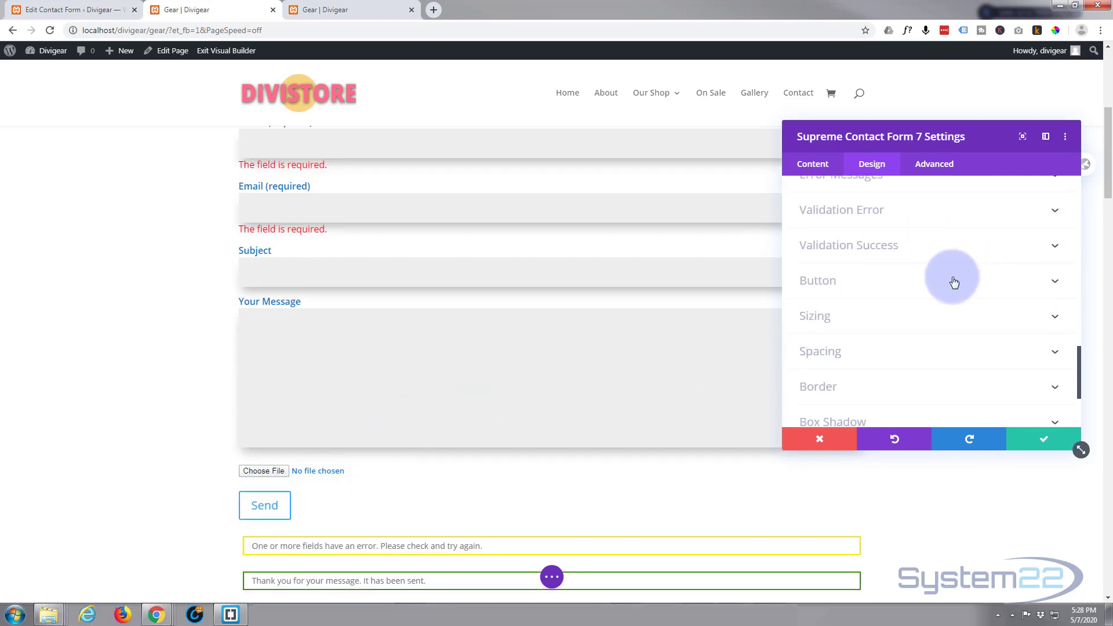
pyautogui.click(919, 287)
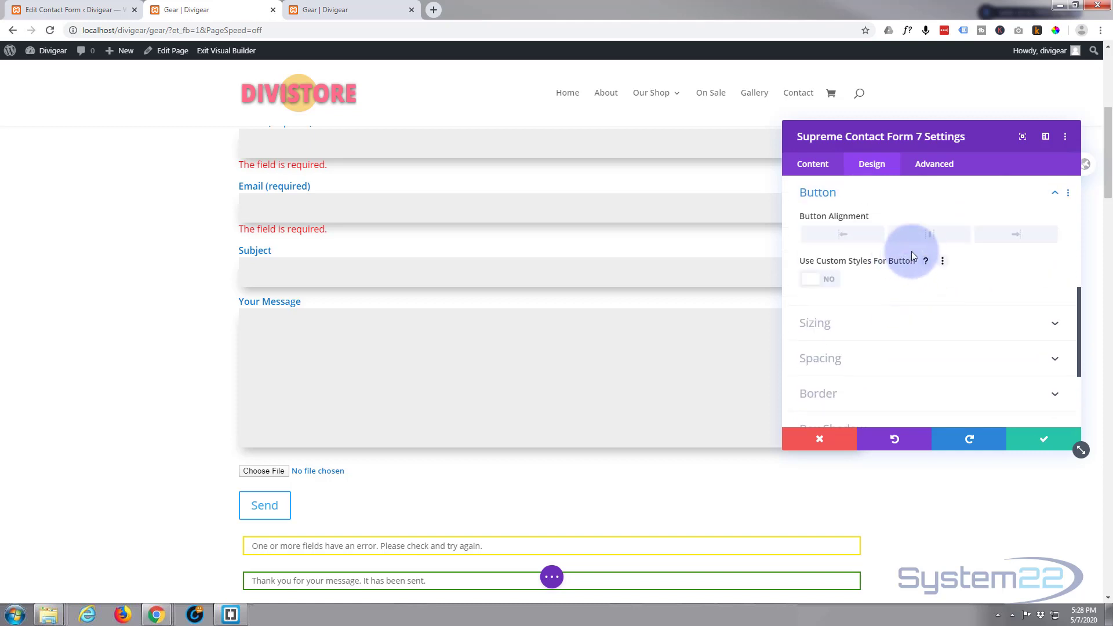
pyautogui.click(823, 282)
pyautogui.scroll(-1, 876, 283)
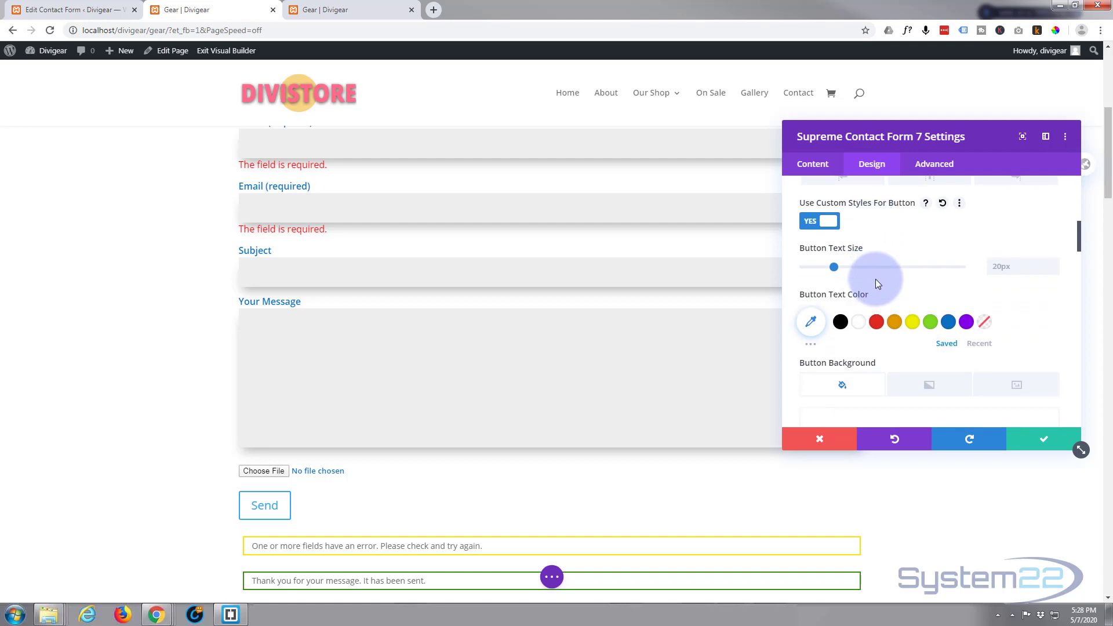
pyautogui.scroll(-1, 869, 280)
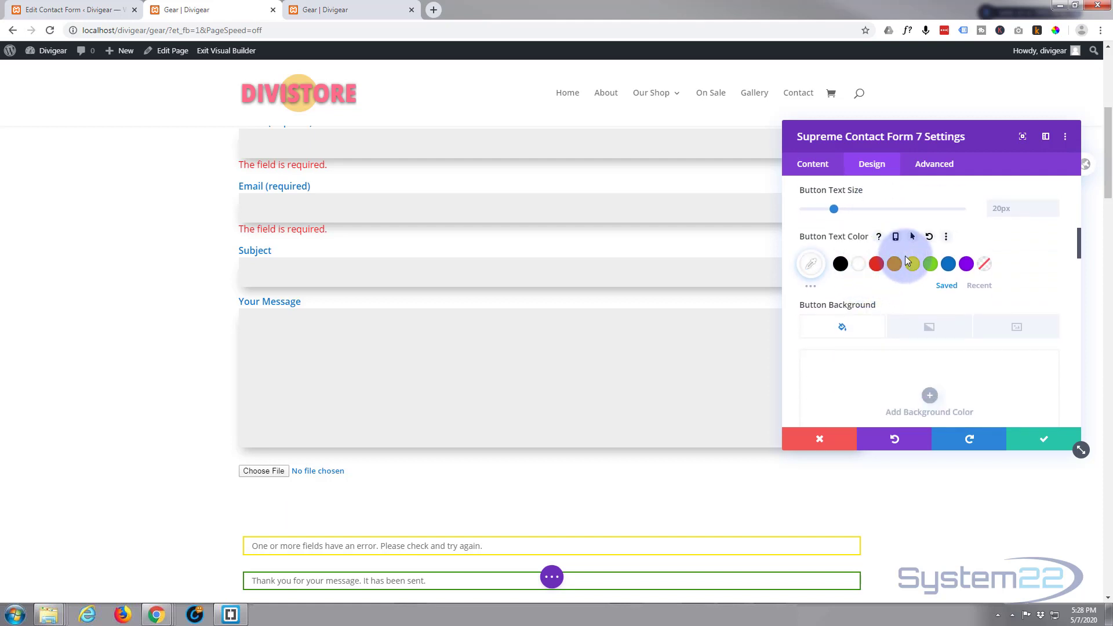
pyautogui.scroll(-1, 906, 256)
pyautogui.scroll(-1, 905, 256)
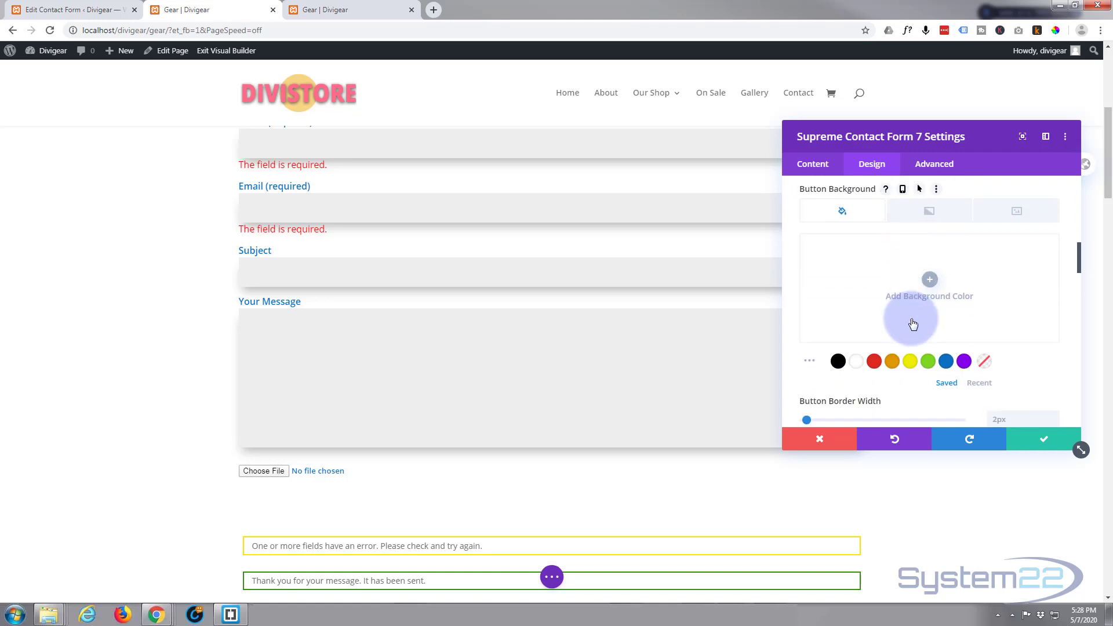
# Step: Set the Send button background to purple #8300e9, replacing an initial blue
pyautogui.click(947, 363)
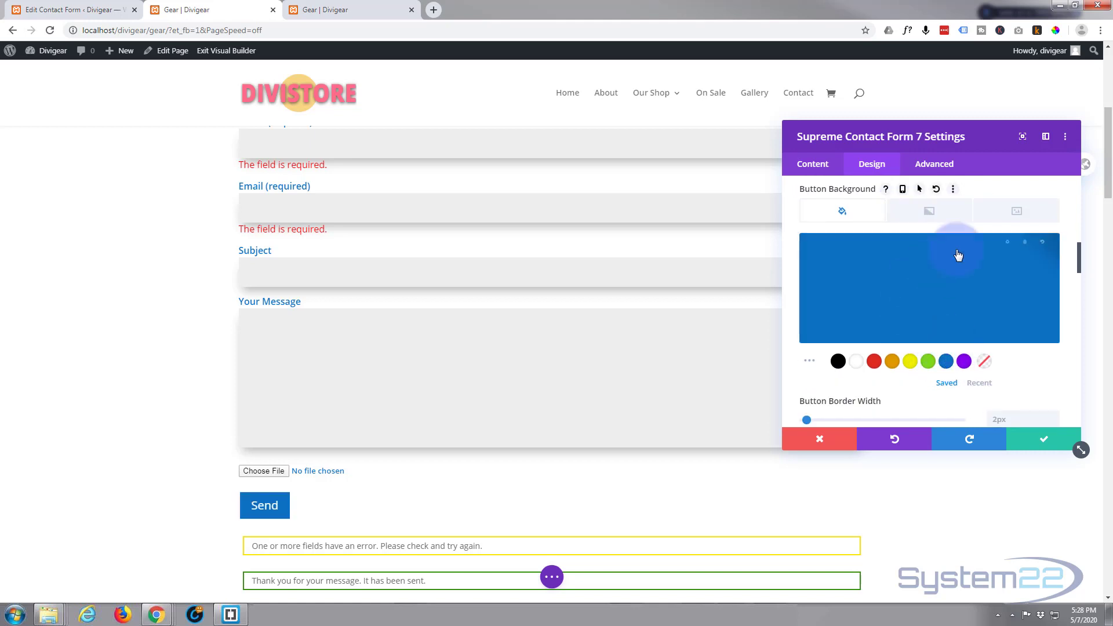
pyautogui.click(921, 190)
pyautogui.scroll(-1, 980, 290)
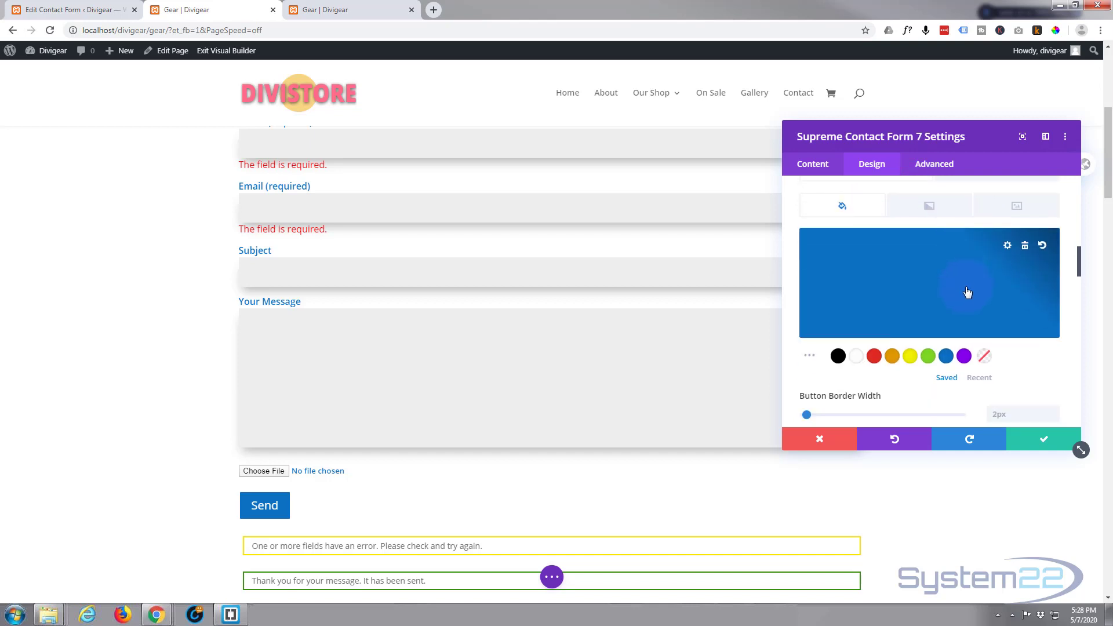
pyautogui.click(965, 342)
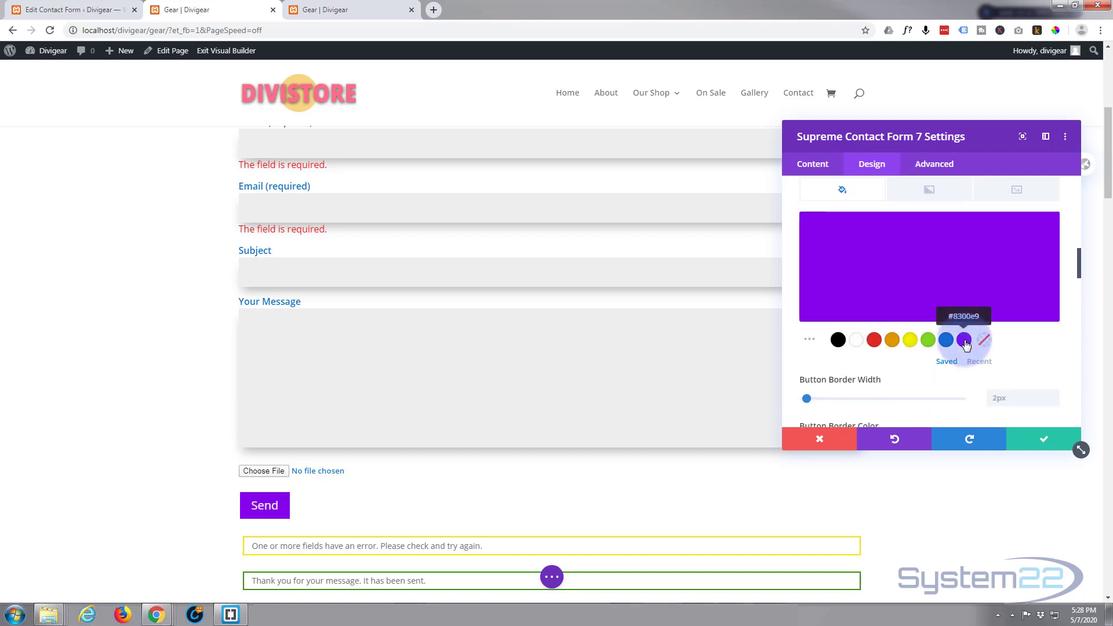
pyautogui.scroll(1, 852, 222)
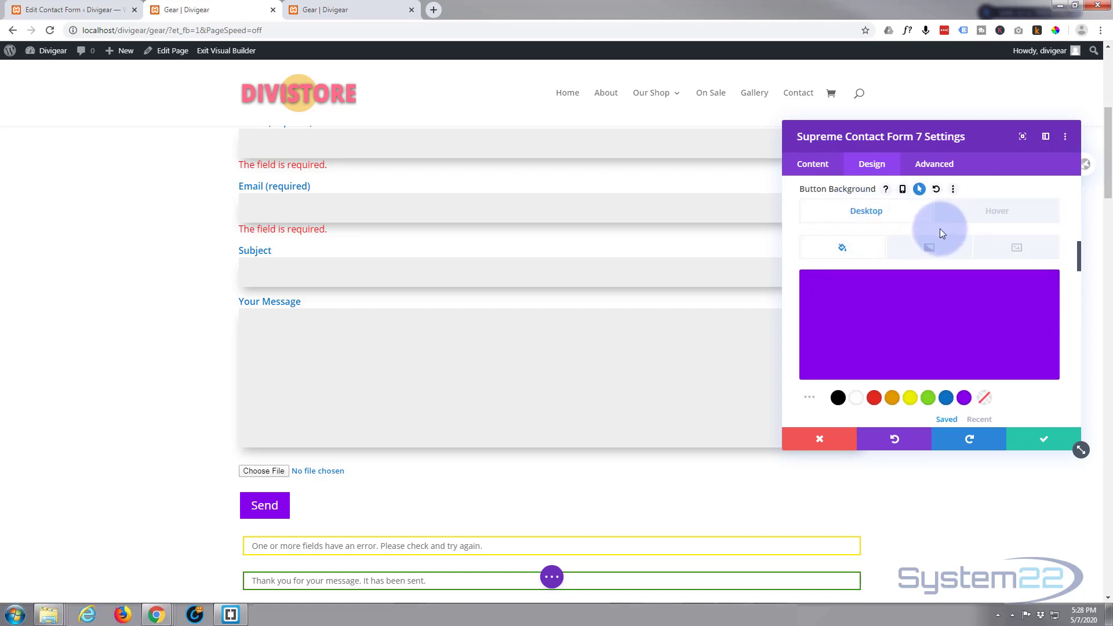
pyautogui.scroll(-7, 941, 229)
pyautogui.scroll(-10, 945, 232)
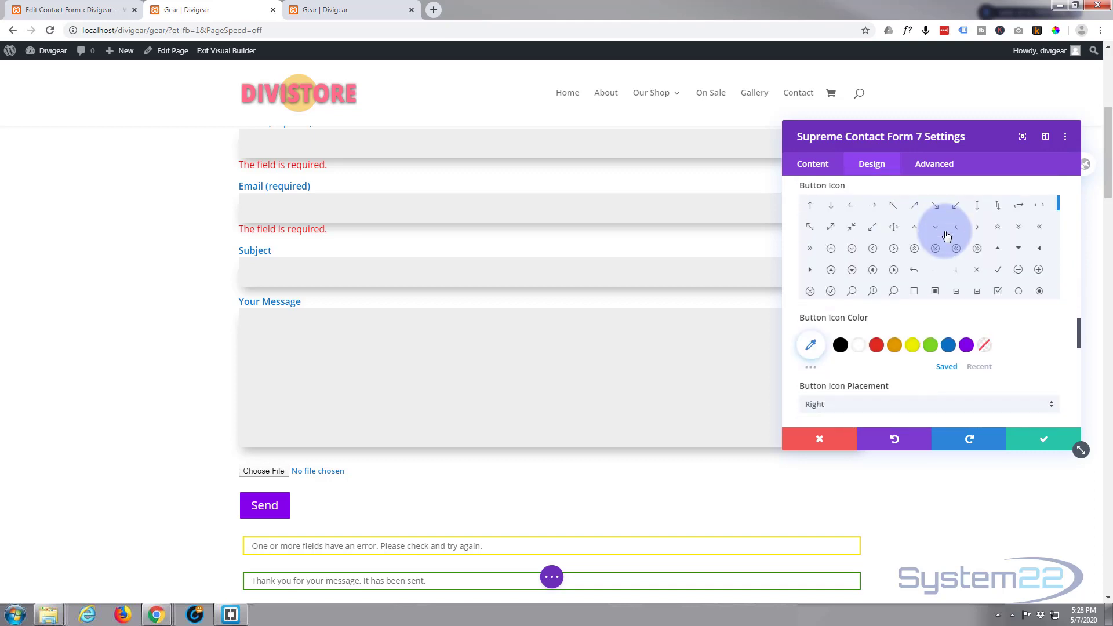
pyautogui.scroll(3, 947, 235)
pyautogui.scroll(3, 947, 235)
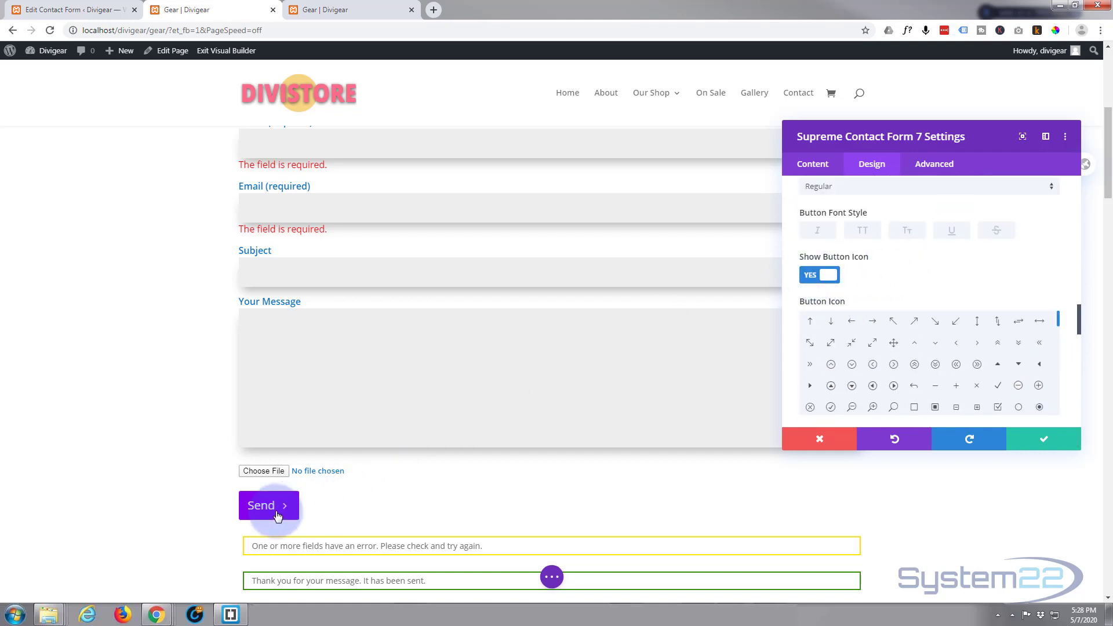
# Step: Turn off Show Button Icon and apply a Box Shadow preset to the Send button
pyautogui.click(822, 276)
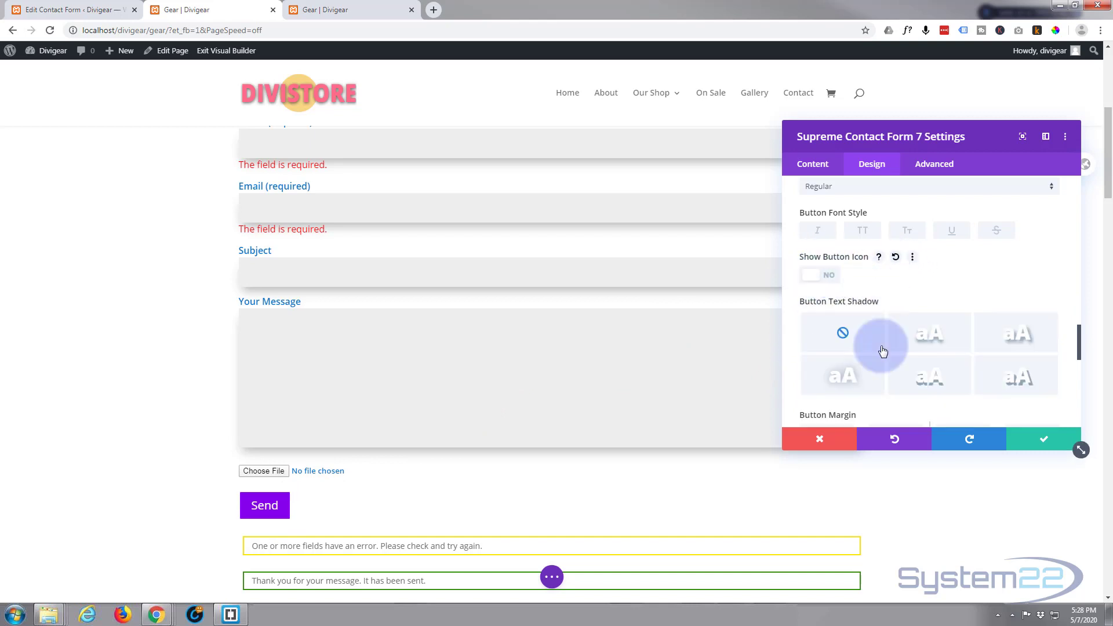
pyautogui.scroll(-5, 911, 343)
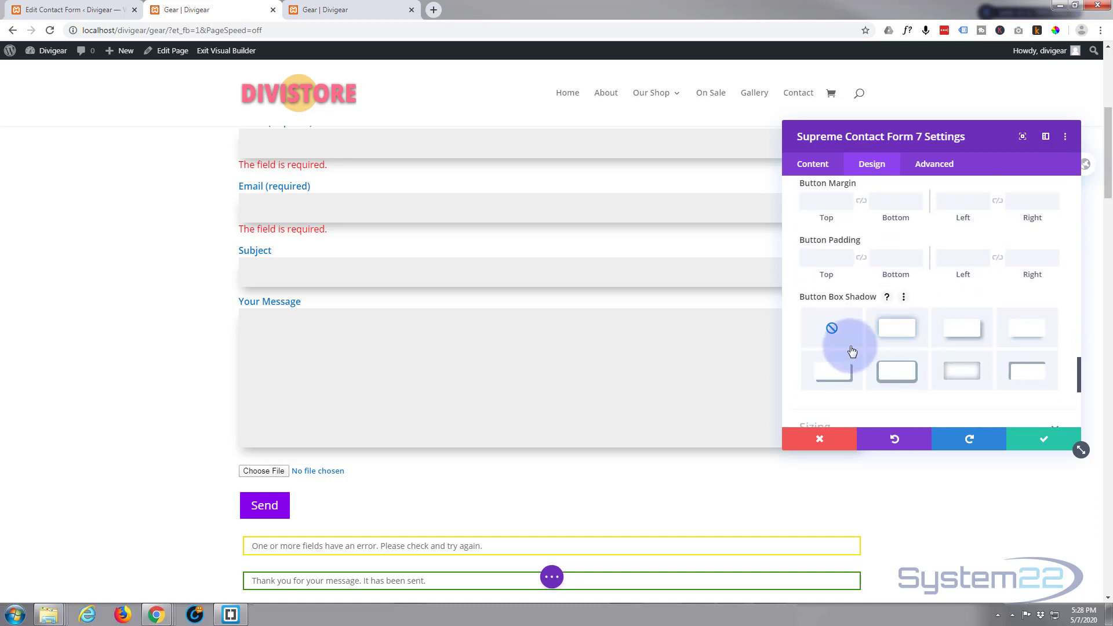
pyautogui.click(1034, 335)
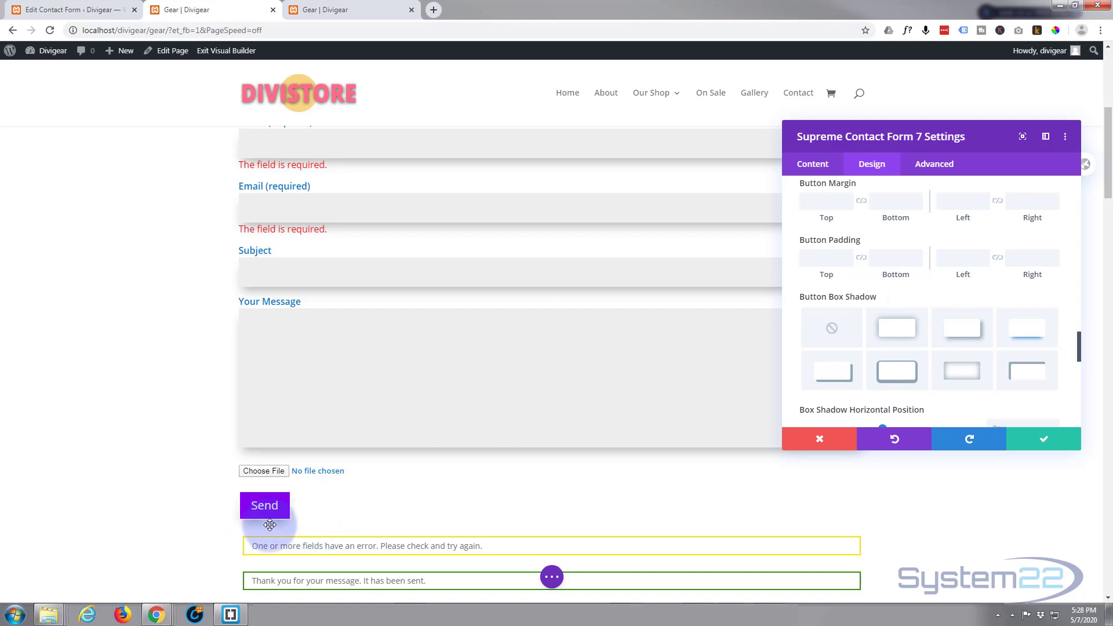
pyautogui.scroll(2, 934, 308)
pyautogui.scroll(7, 934, 305)
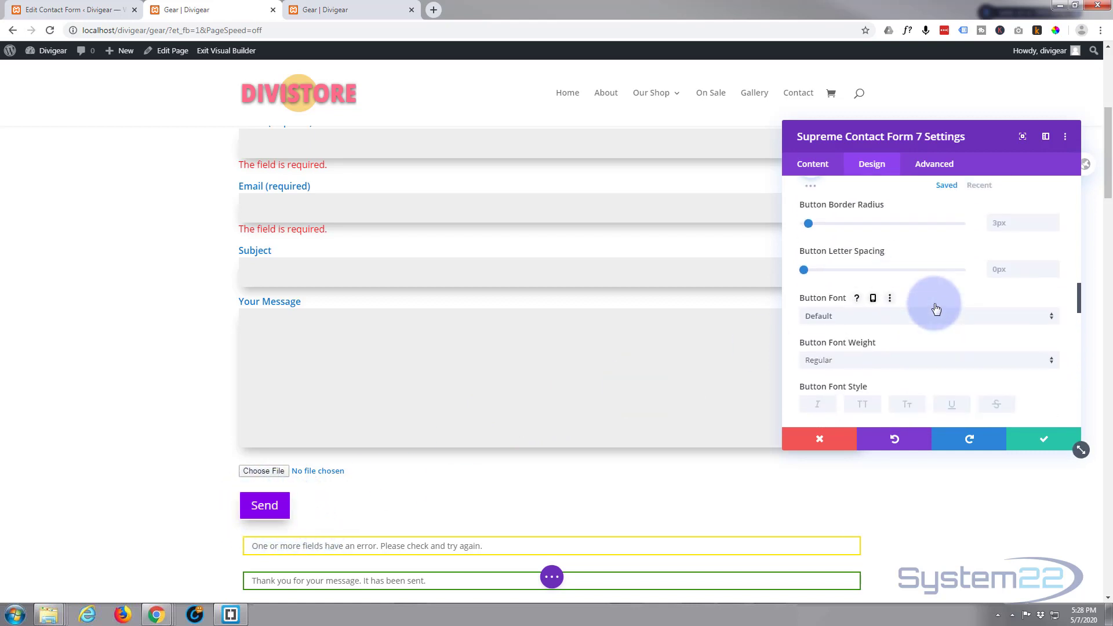
pyautogui.scroll(1, 934, 304)
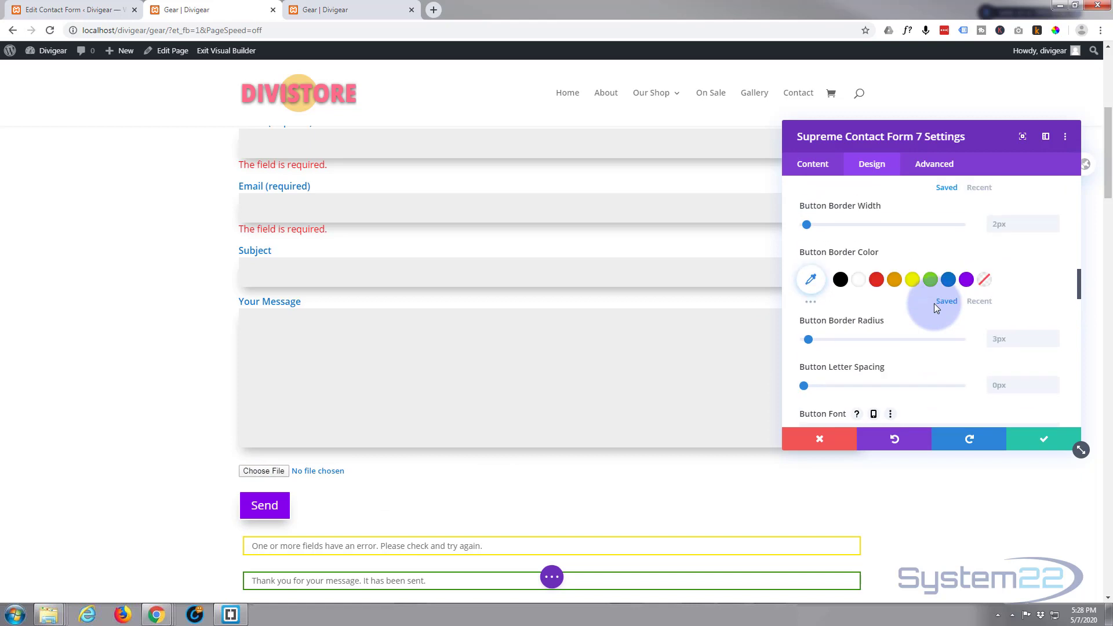
# Step: Set the Send button's Button Border Width to 0px
pyautogui.click(1052, 226)
pyautogui.click(1053, 226)
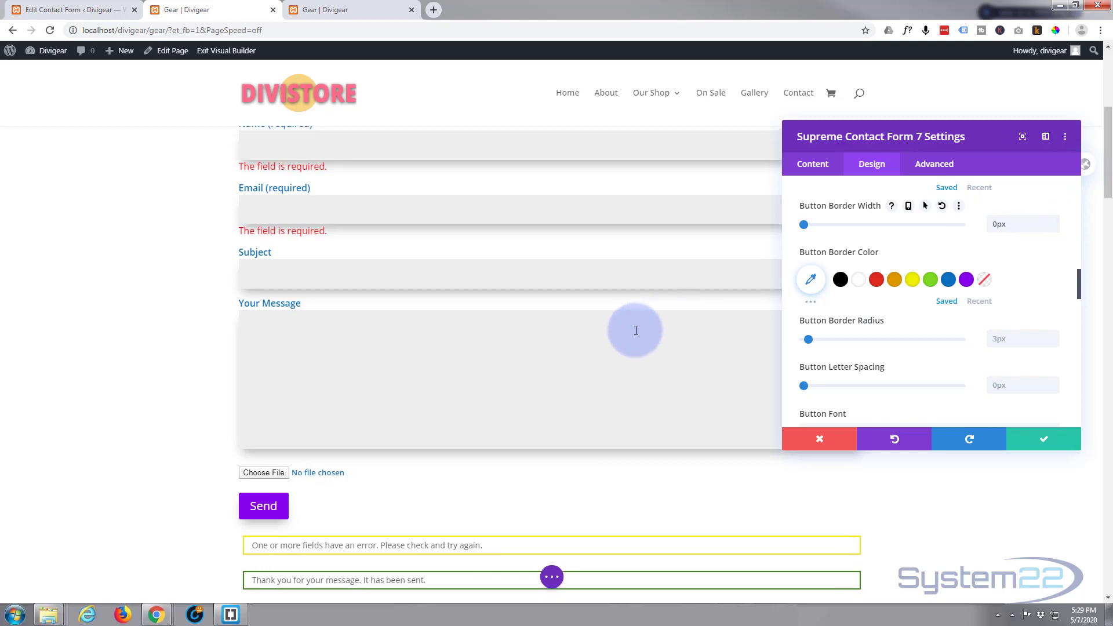
pyautogui.scroll(3, 636, 328)
pyautogui.scroll(-5, 636, 328)
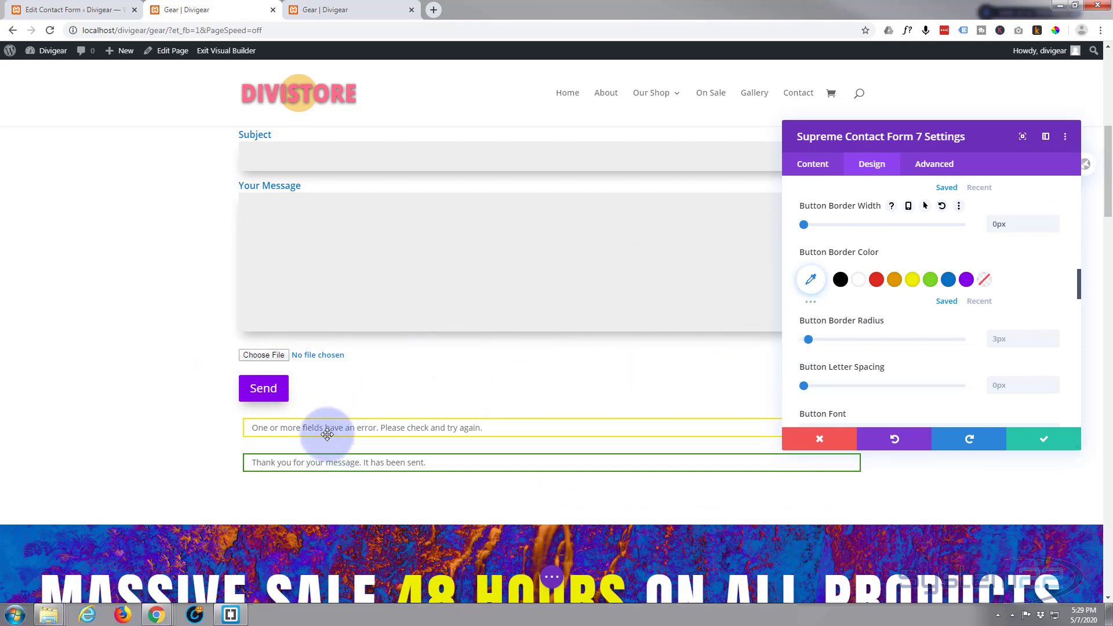
pyautogui.scroll(-6, 936, 327)
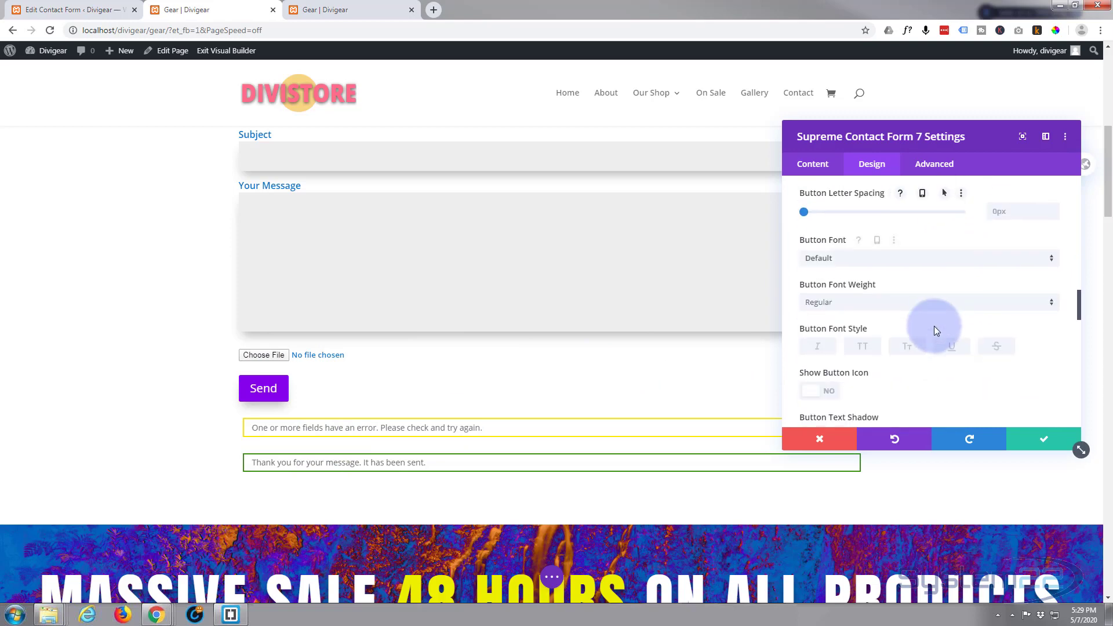
pyautogui.scroll(-8, 934, 329)
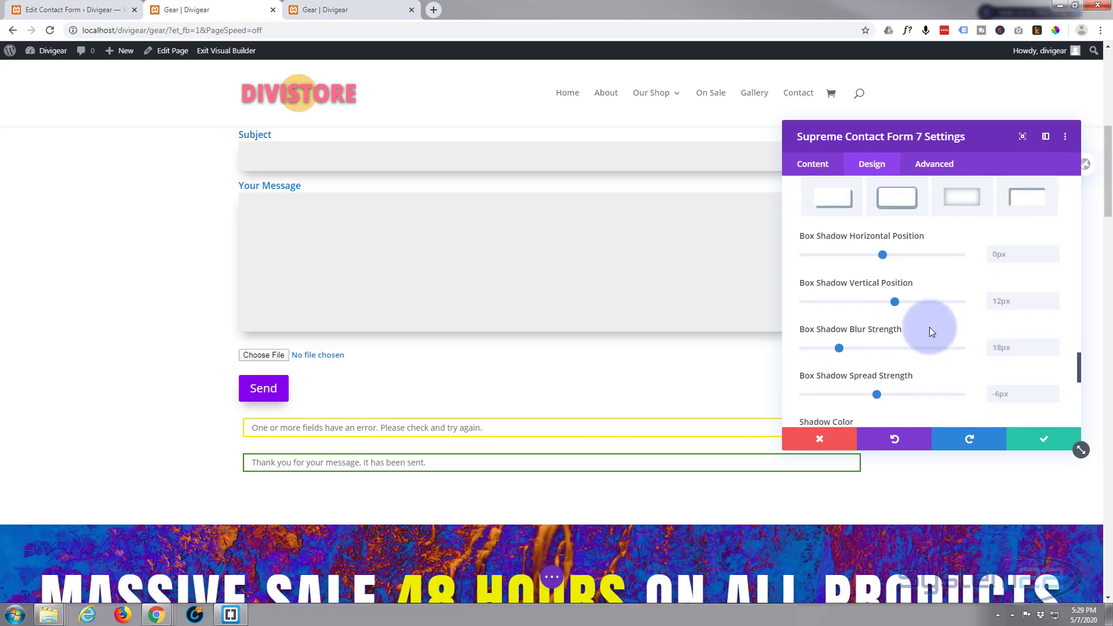
pyautogui.scroll(6, 887, 294)
pyautogui.scroll(10, 886, 297)
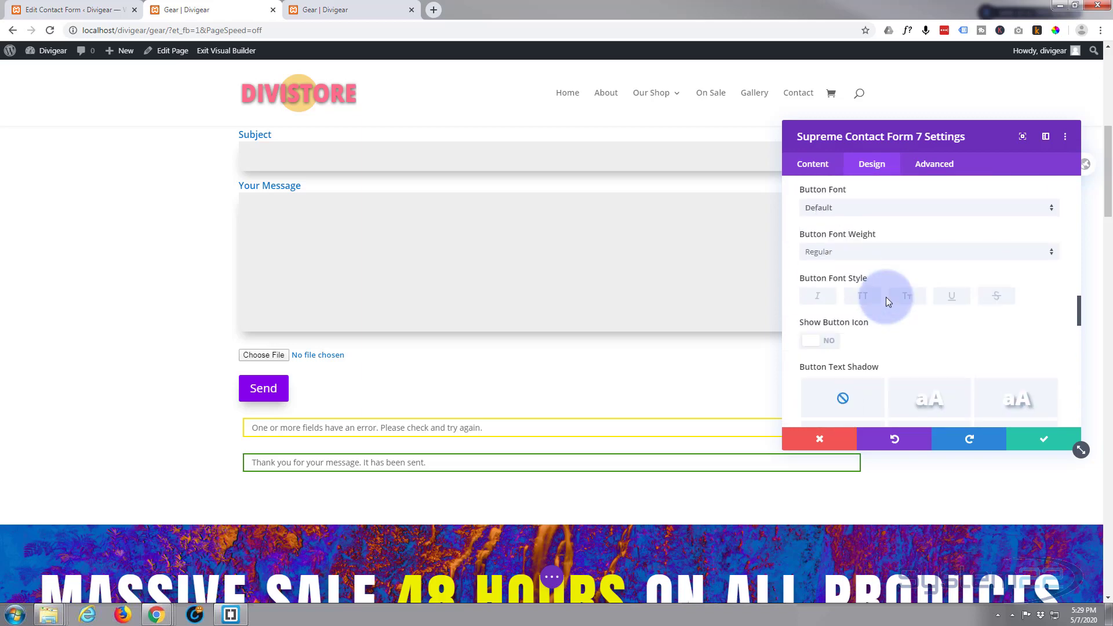
pyautogui.scroll(3, 888, 302)
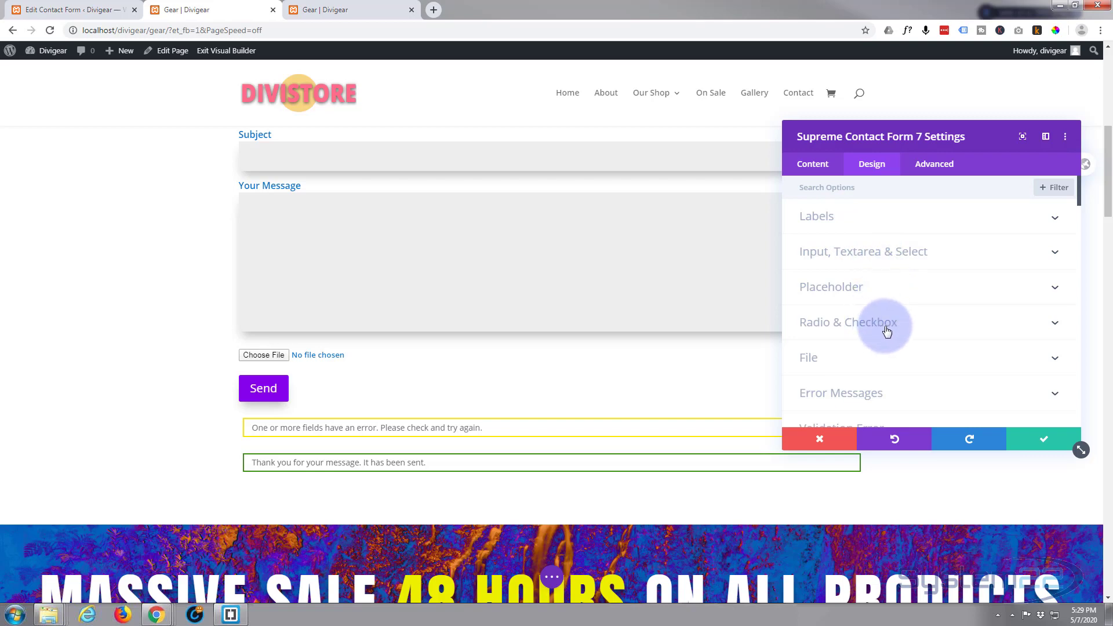
pyautogui.scroll(-1, 870, 333)
pyautogui.click(870, 339)
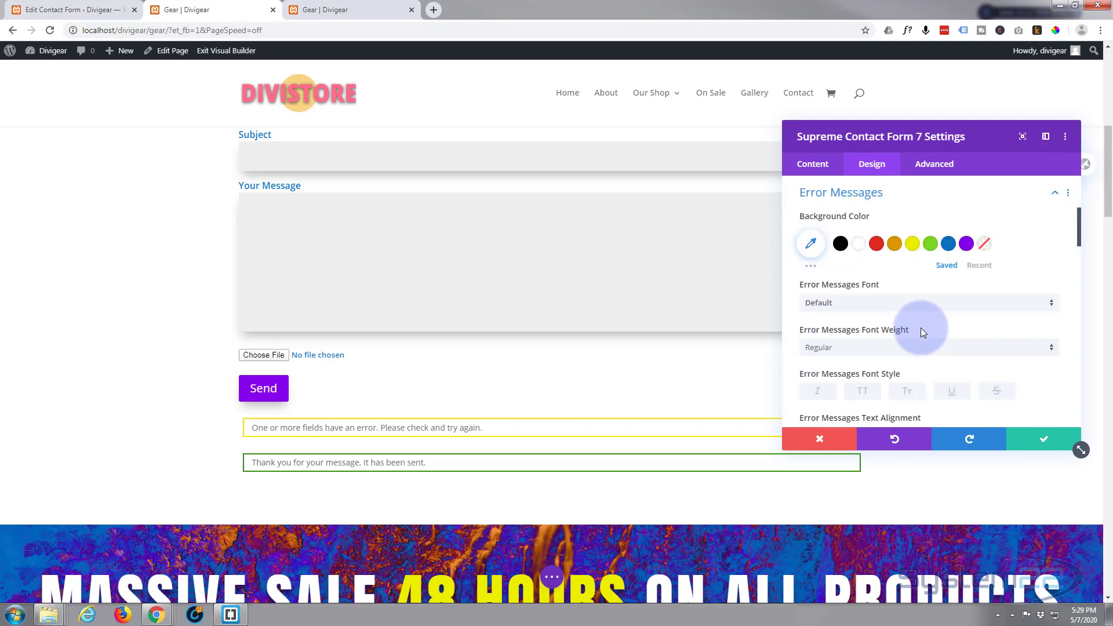
pyautogui.click(876, 244)
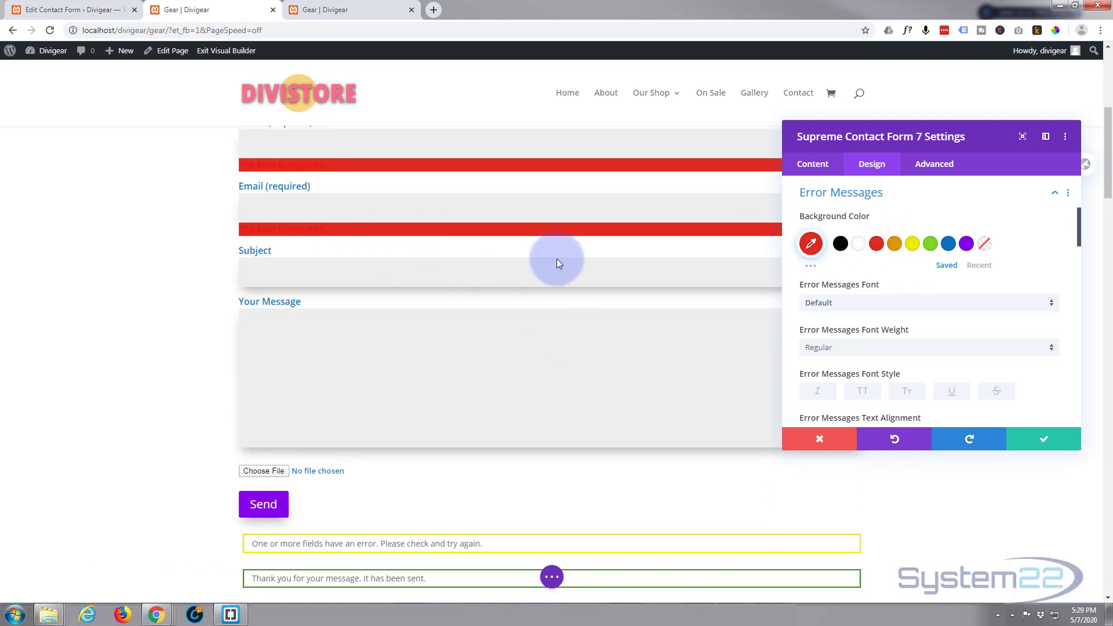
pyautogui.scroll(-1, 833, 316)
pyautogui.scroll(-3, 833, 314)
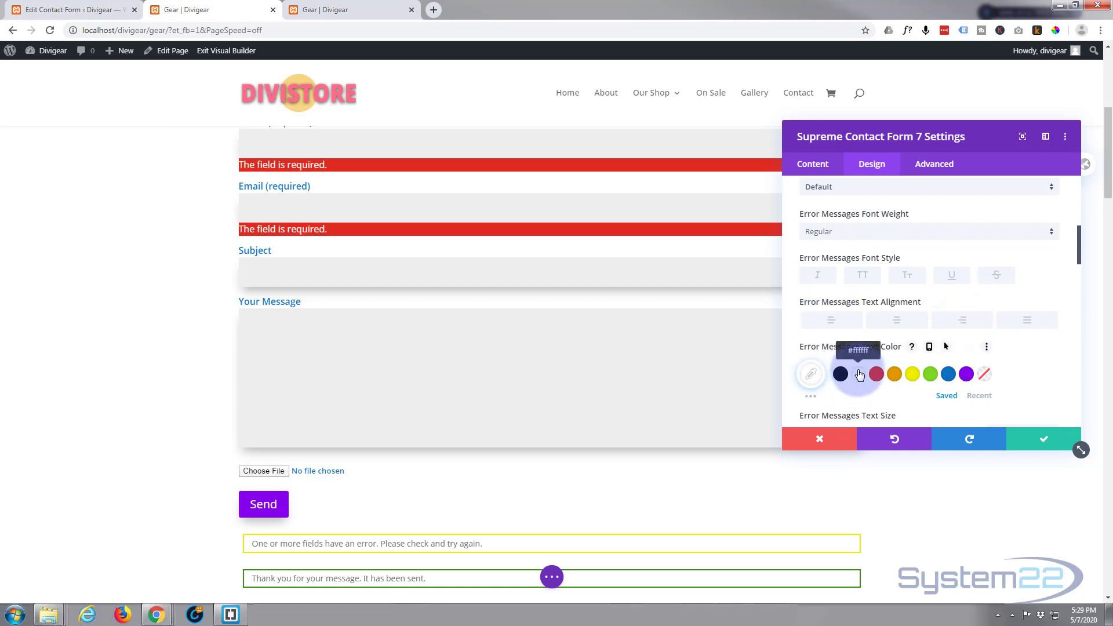
pyautogui.scroll(-5, 835, 325)
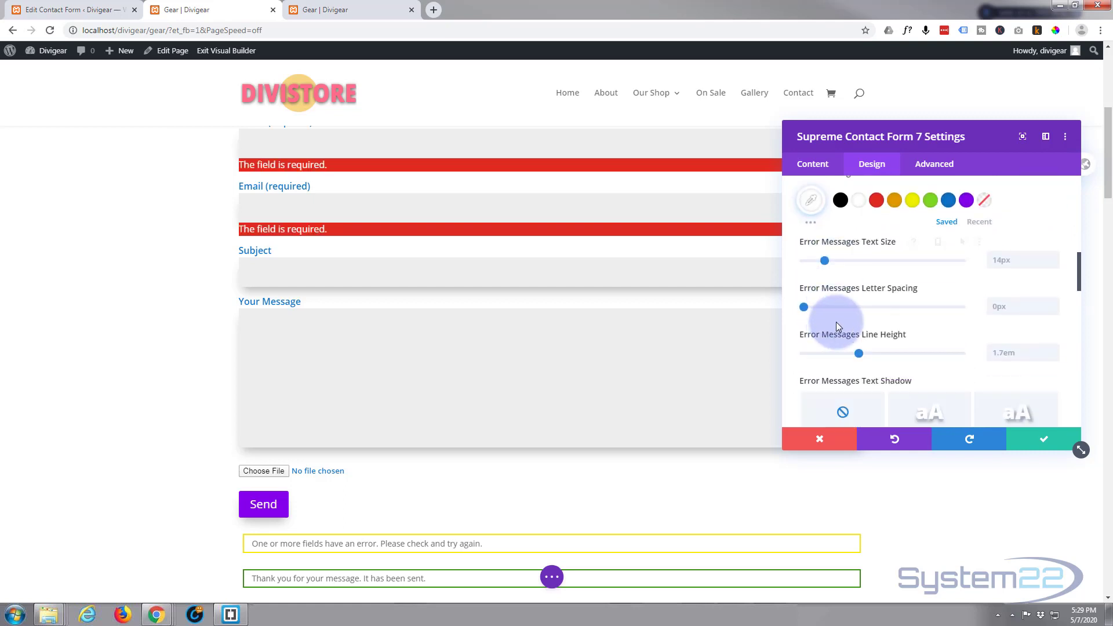
pyautogui.scroll(-8, 836, 328)
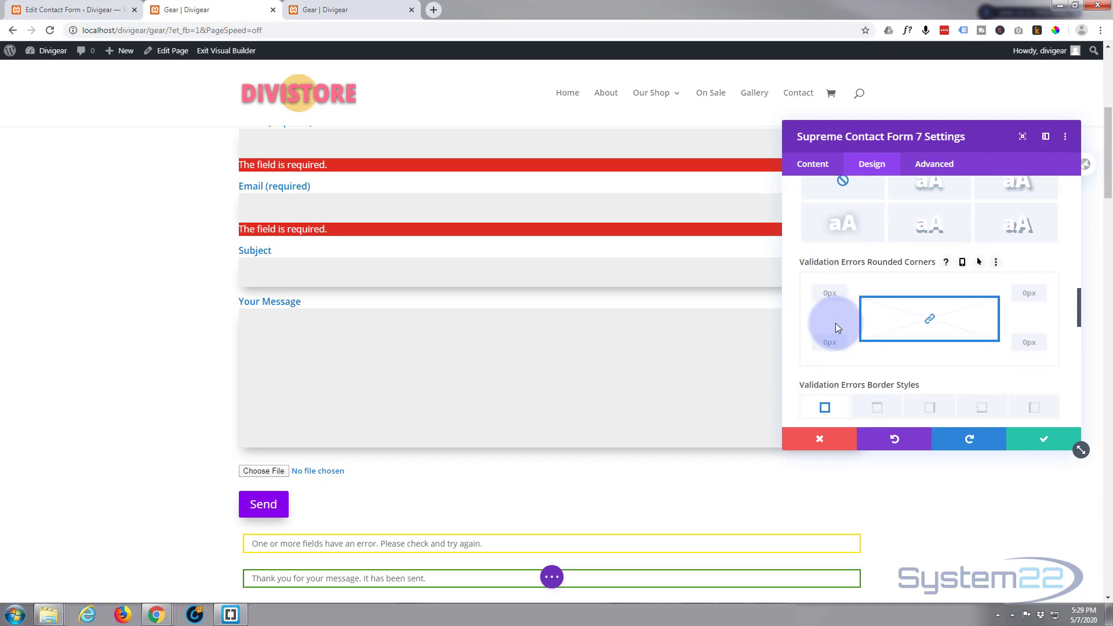
pyautogui.scroll(-6, 833, 322)
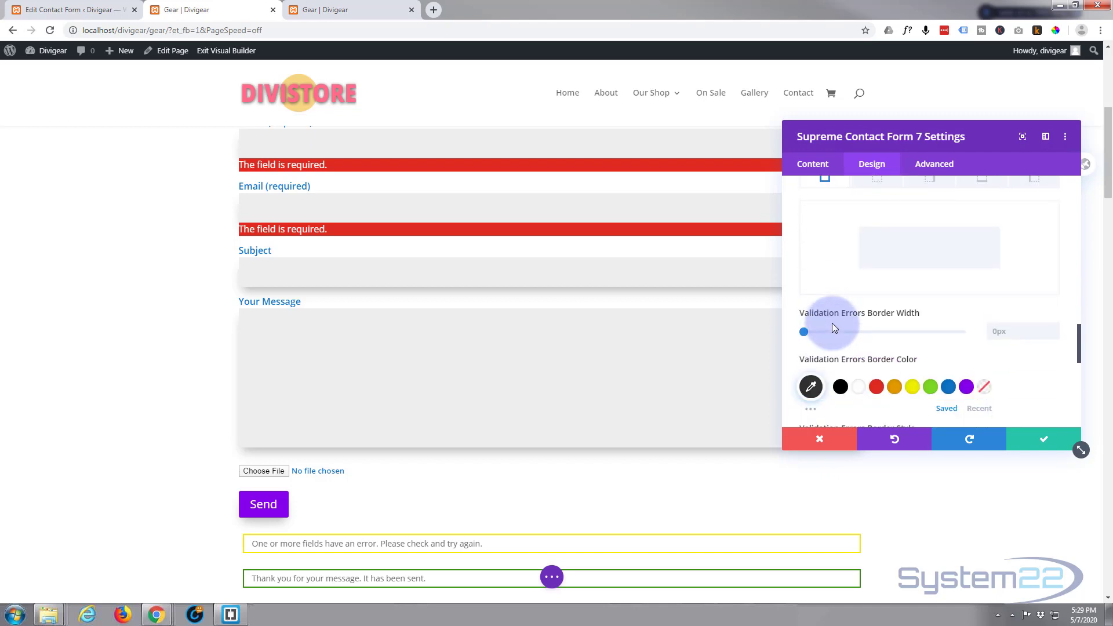
pyautogui.scroll(-2, 944, 336)
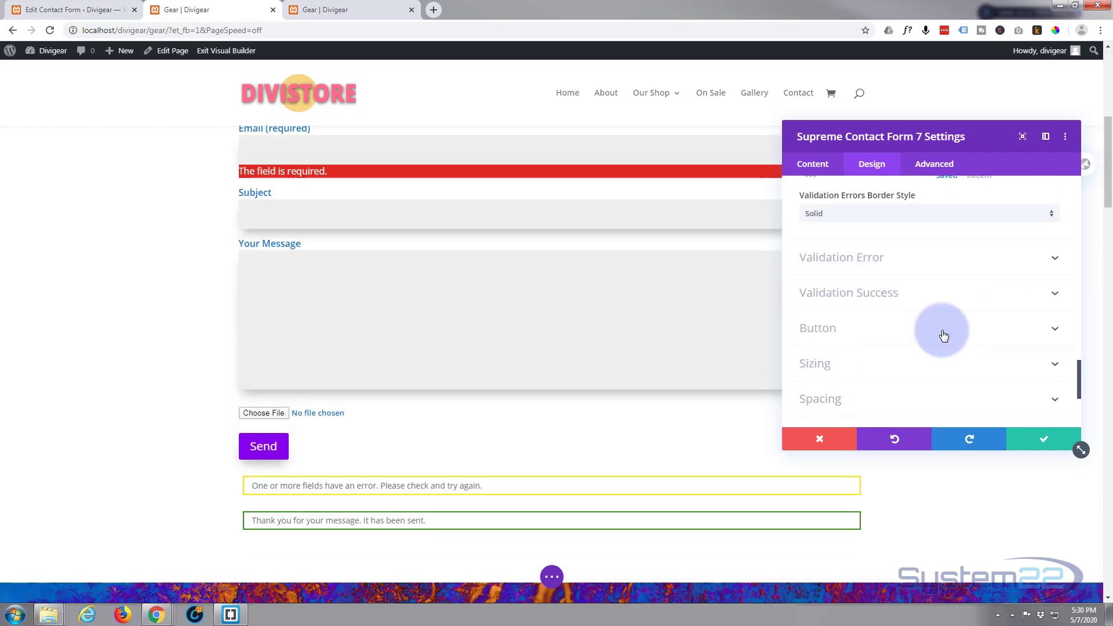
# Step: In Validation Error, set a red background, black text and a red border color
pyautogui.click(921, 260)
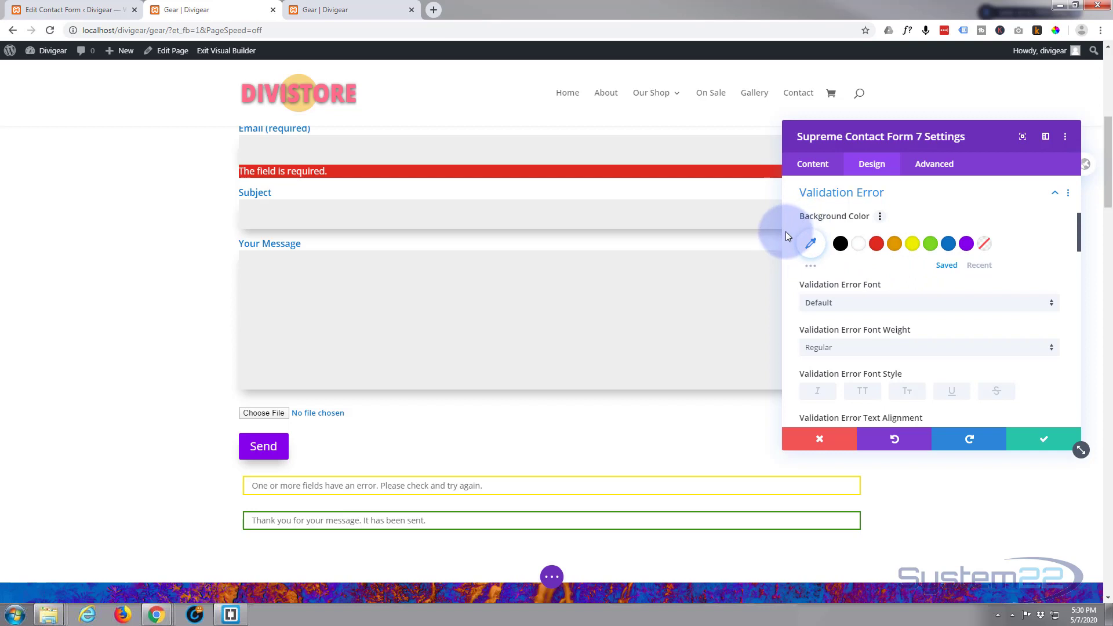
pyautogui.click(876, 244)
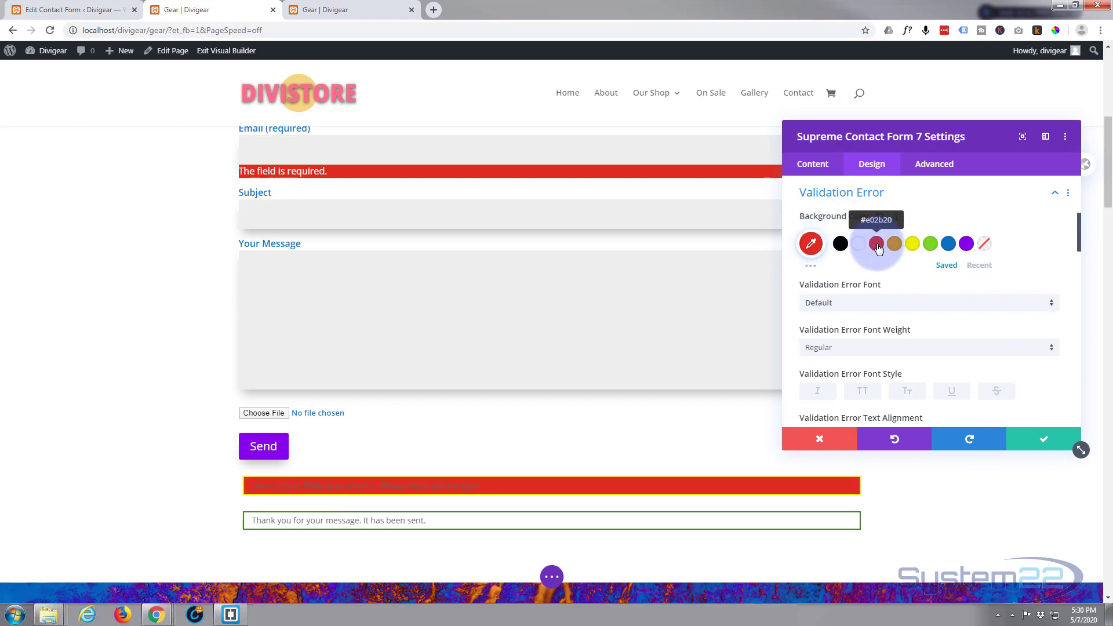
pyautogui.scroll(-1, 884, 280)
pyautogui.scroll(-2, 886, 284)
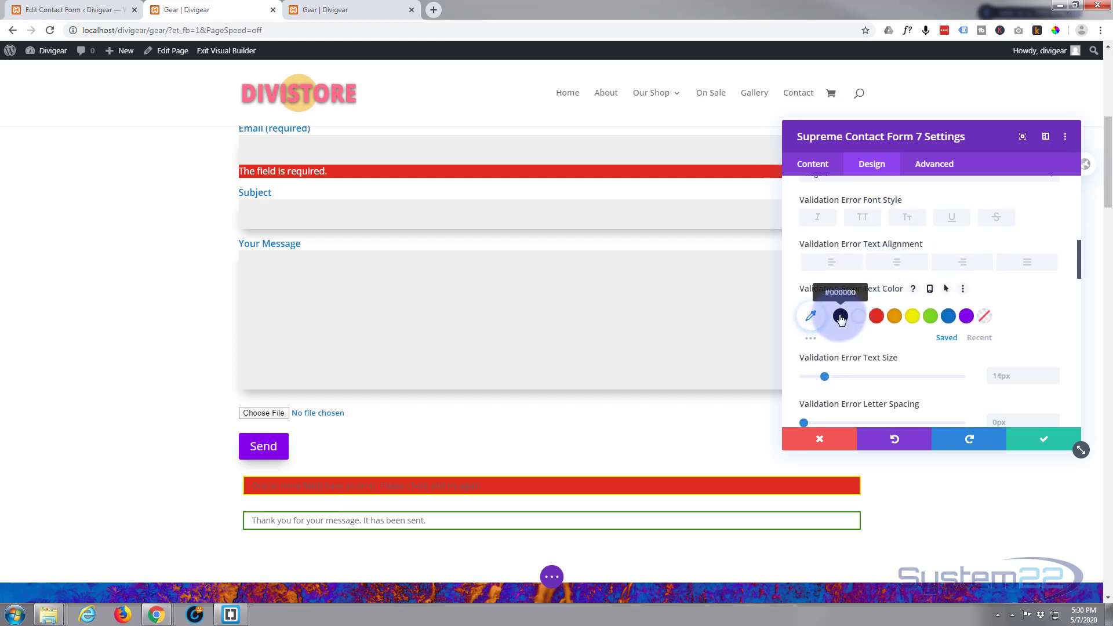
pyautogui.click(841, 316)
pyautogui.scroll(-2, 842, 309)
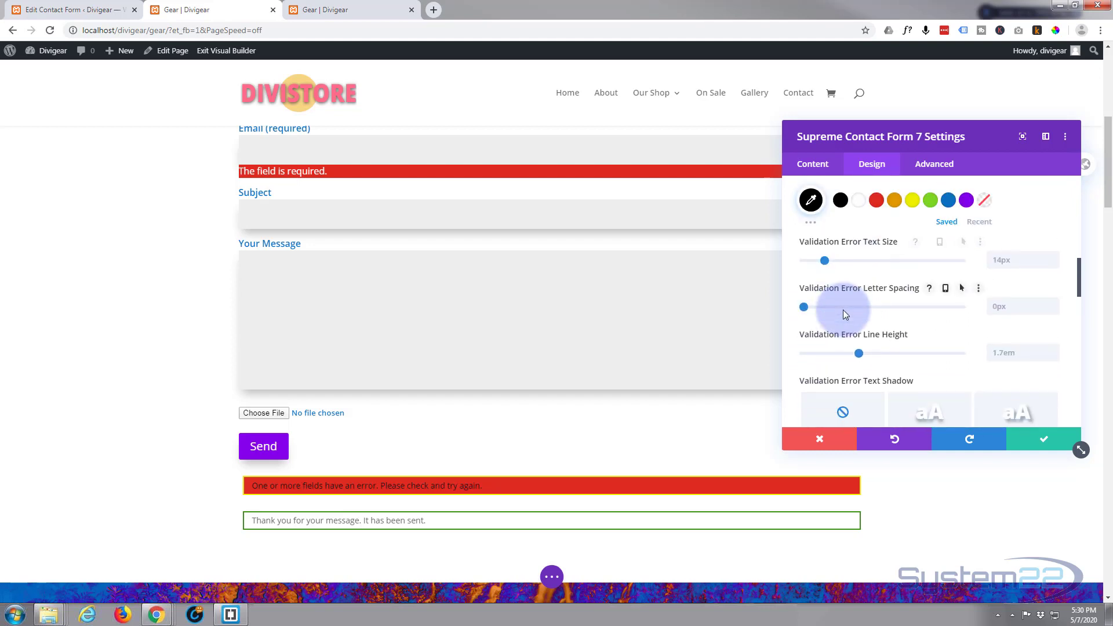
pyautogui.scroll(-5, 843, 310)
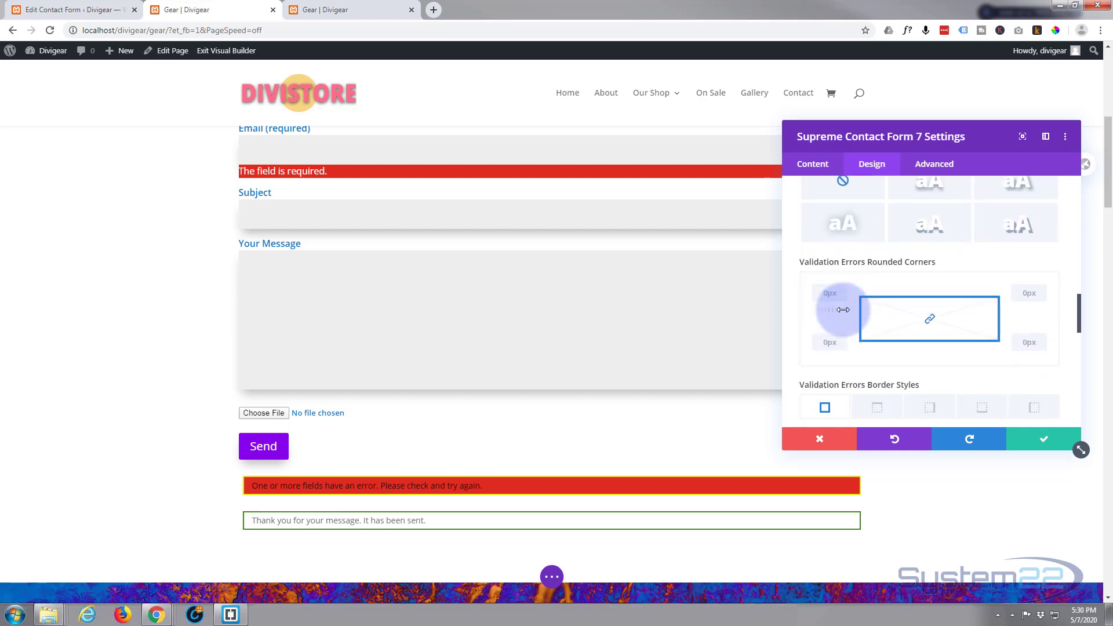
pyautogui.scroll(-3, 843, 310)
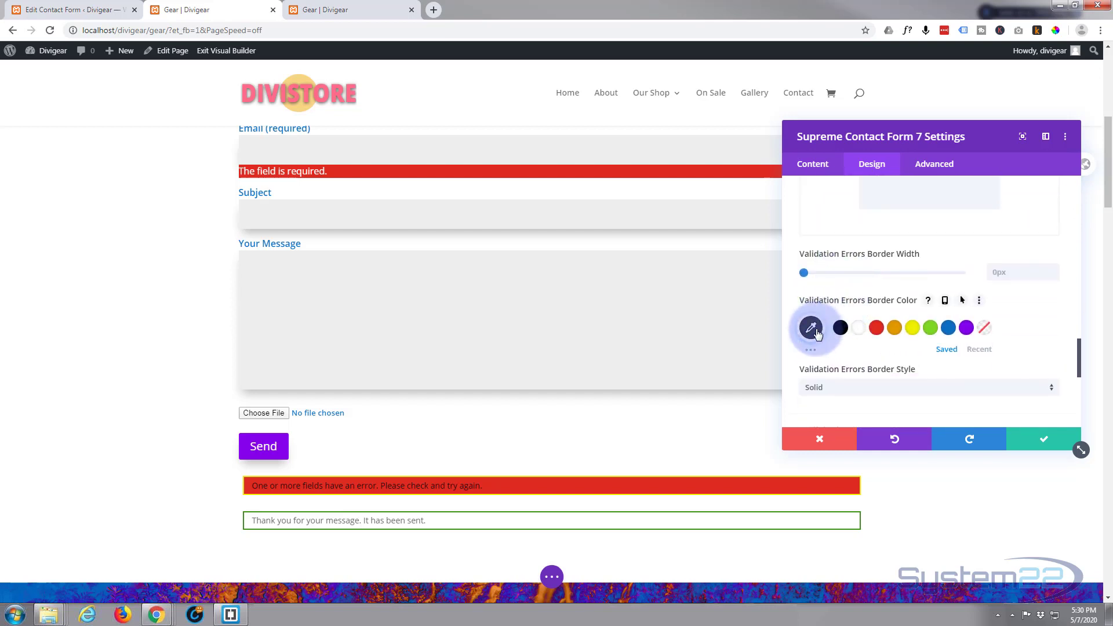
pyautogui.click(876, 329)
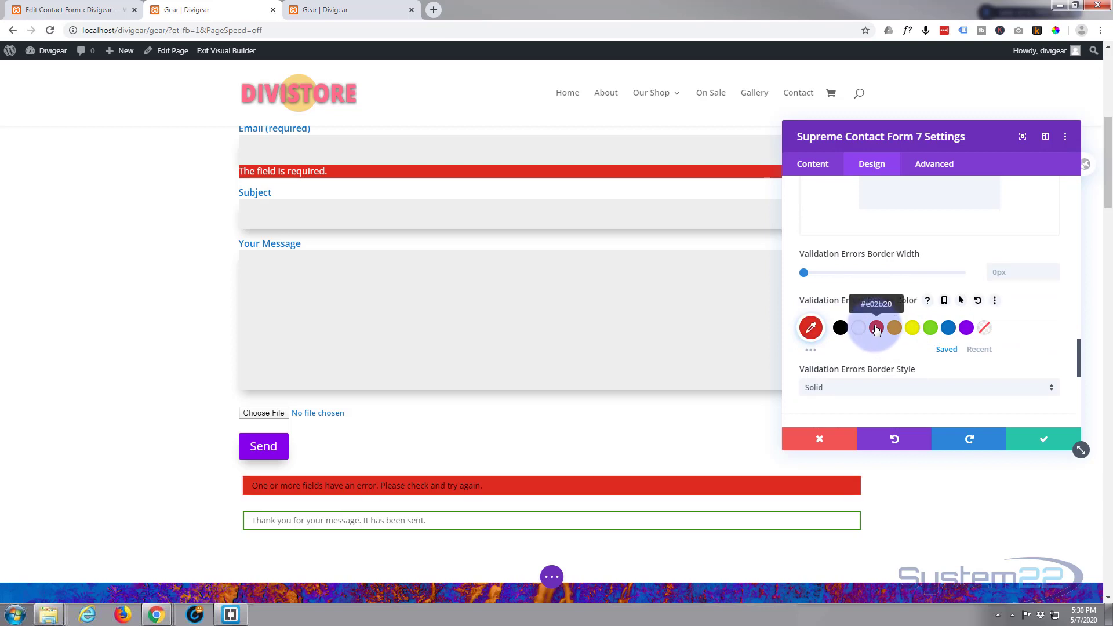
pyautogui.scroll(-5, 877, 329)
pyautogui.scroll(3, 877, 328)
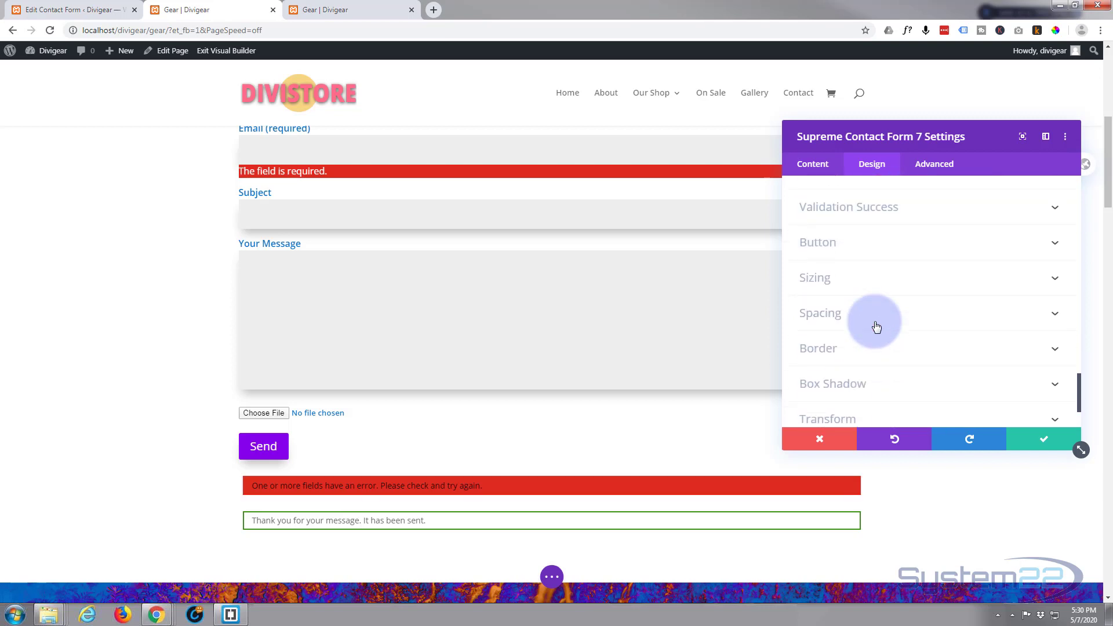
# Step: In Validation Success, set a green background, white text and a green border color
pyautogui.click(926, 267)
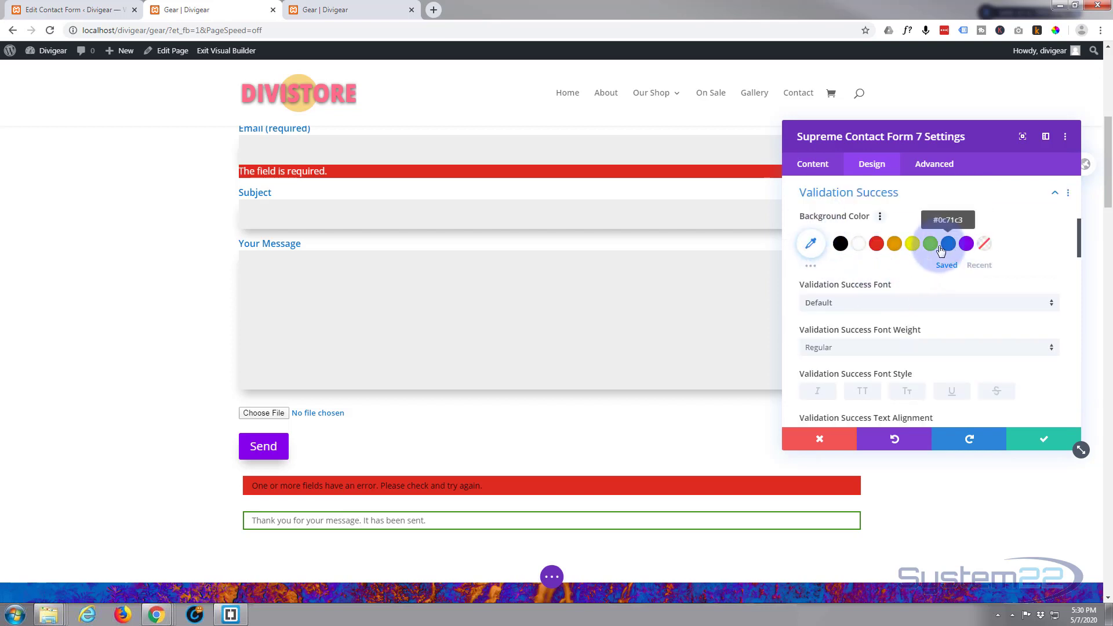
pyautogui.click(930, 244)
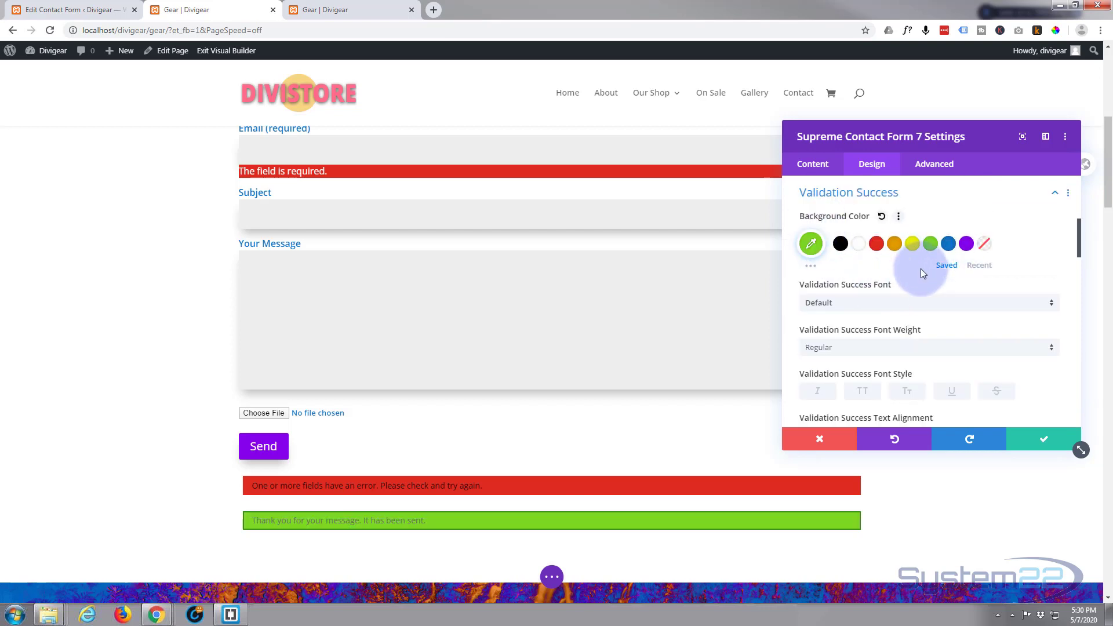
pyautogui.scroll(-1, 922, 270)
pyautogui.scroll(-2, 920, 269)
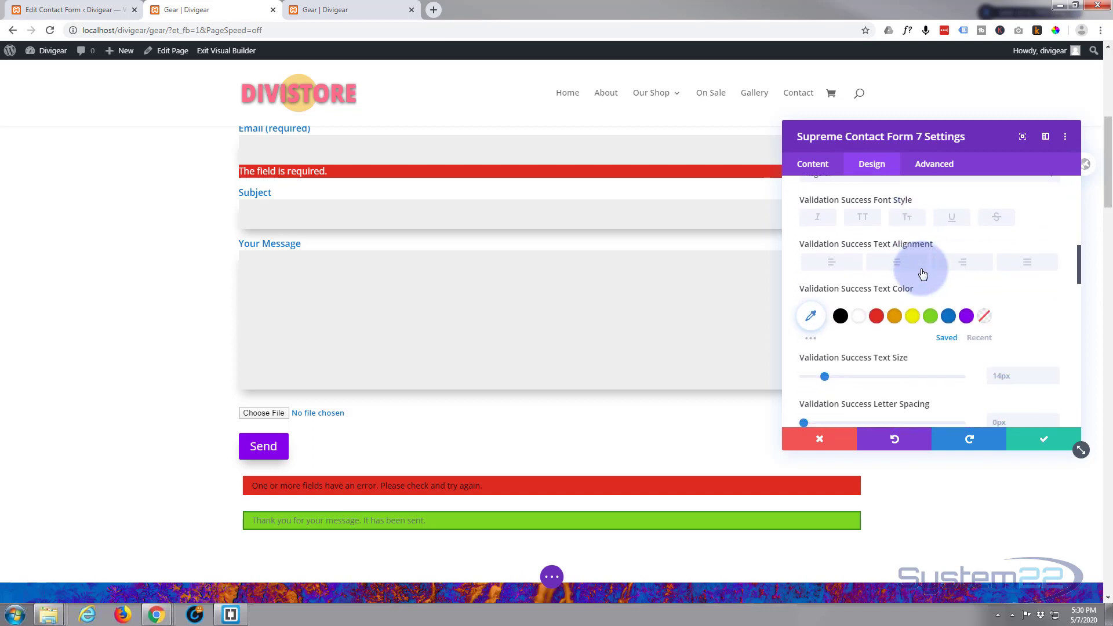
pyautogui.click(859, 318)
pyautogui.scroll(-4, 861, 318)
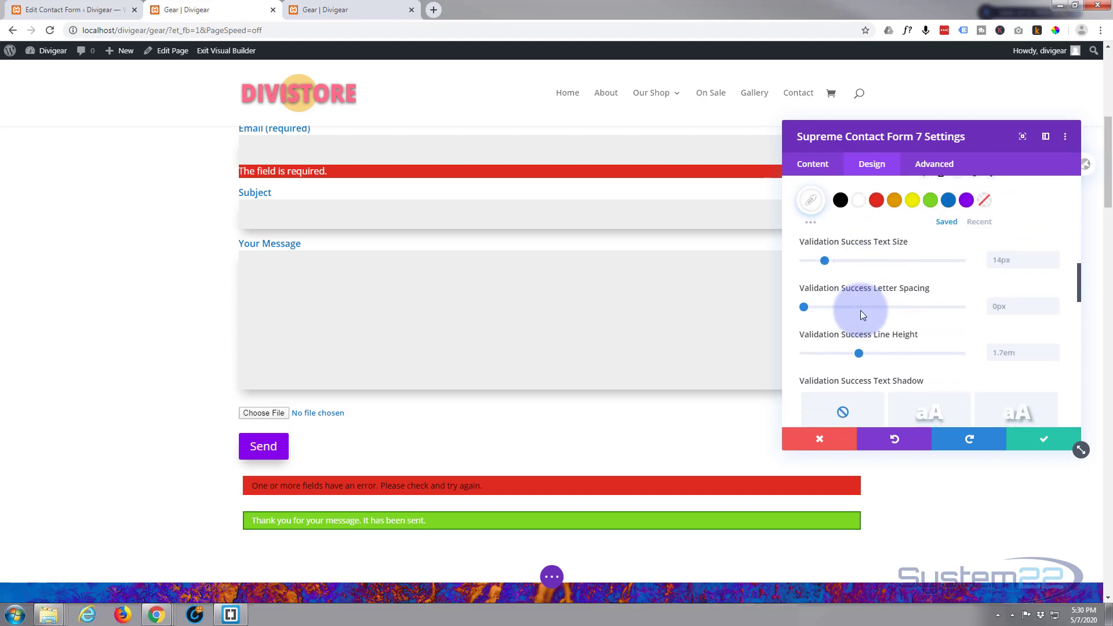
pyautogui.scroll(-7, 862, 315)
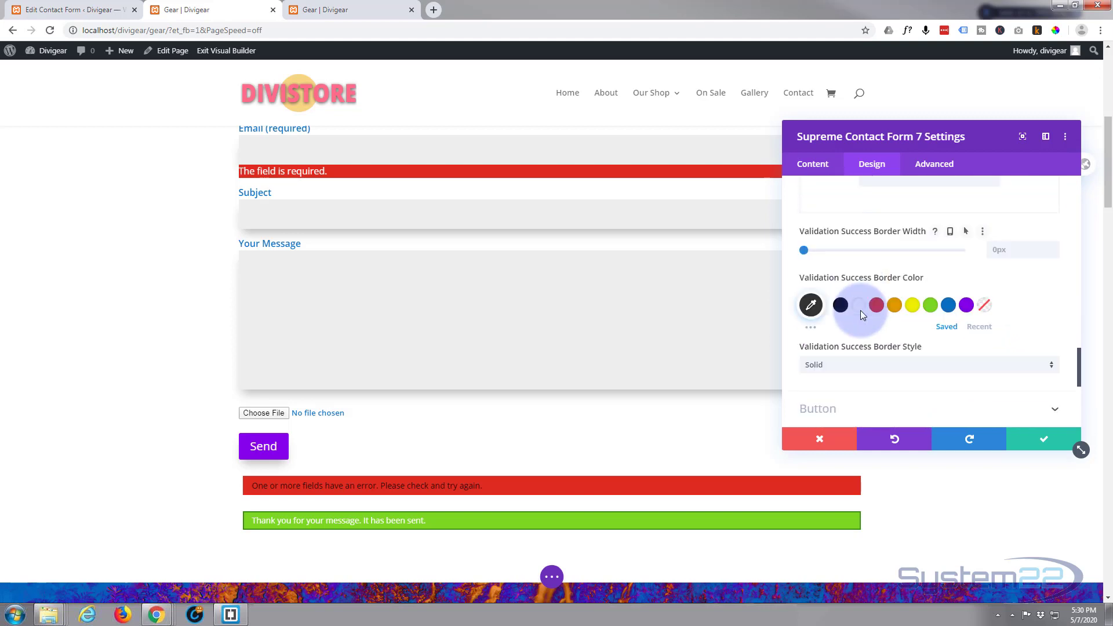
pyautogui.click(930, 271)
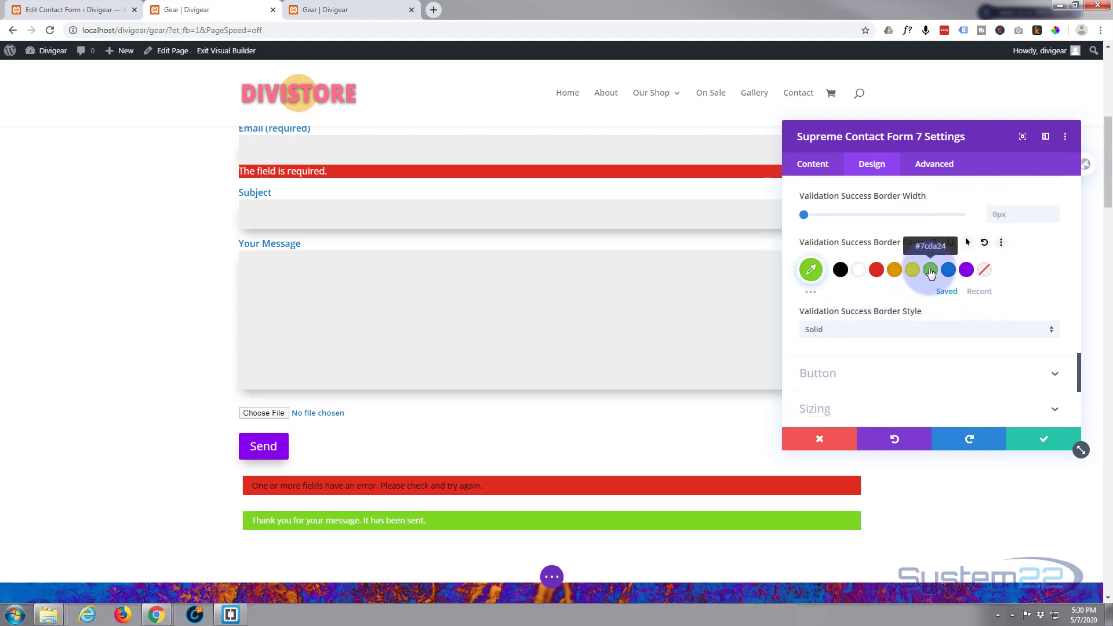
pyautogui.scroll(6, 461, 339)
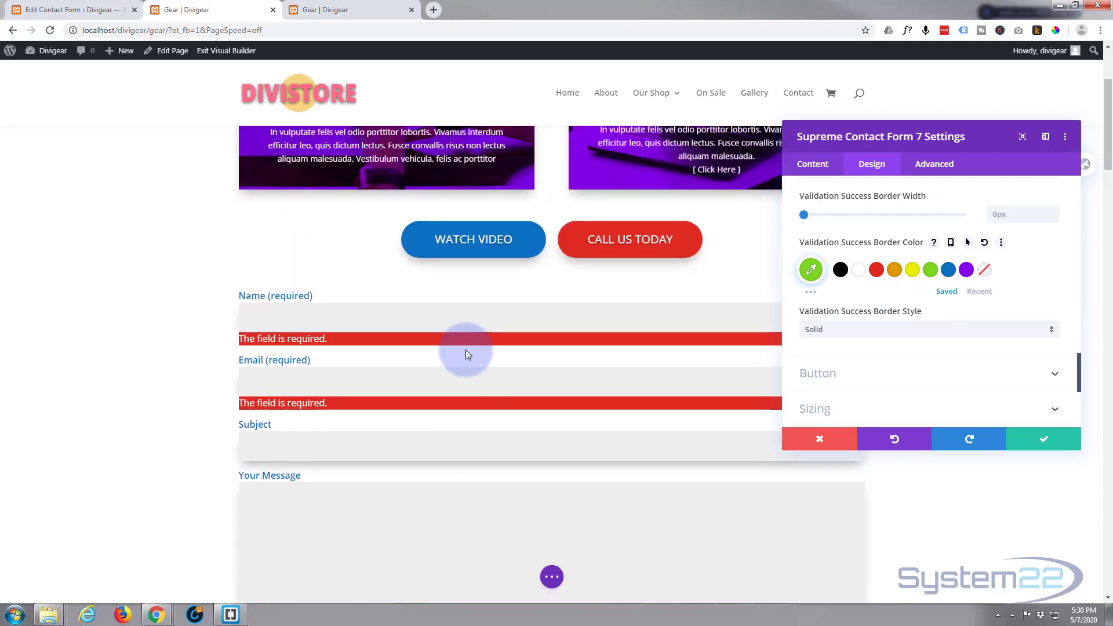
pyautogui.scroll(-5, 467, 349)
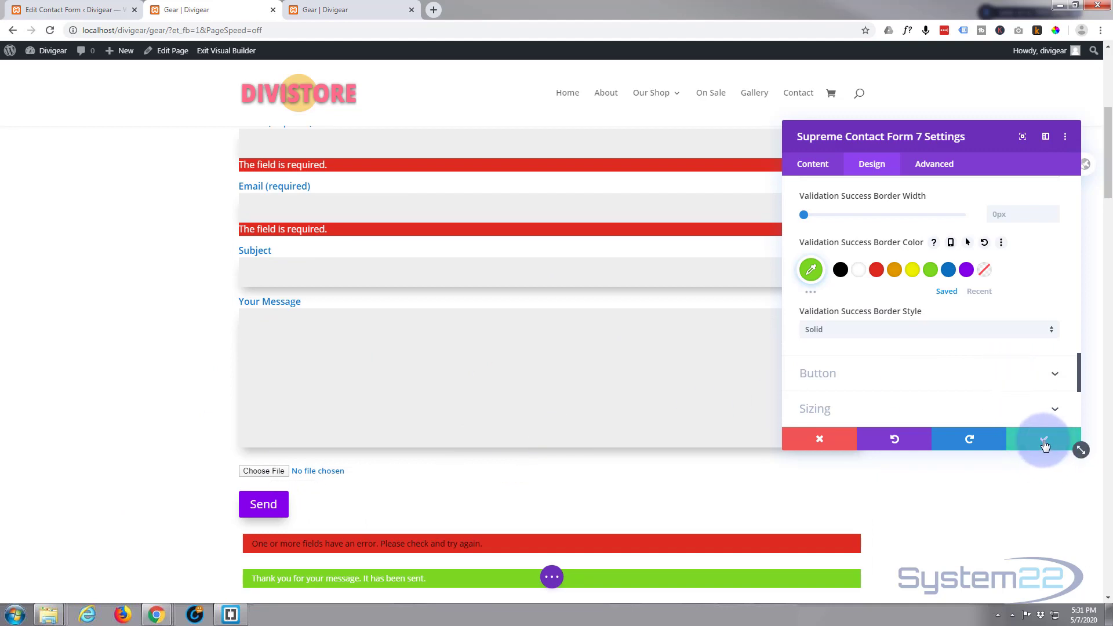
# Step: Close the module settings, save the Gear page, and exit the Visual Builder to view it live
pyautogui.click(1045, 446)
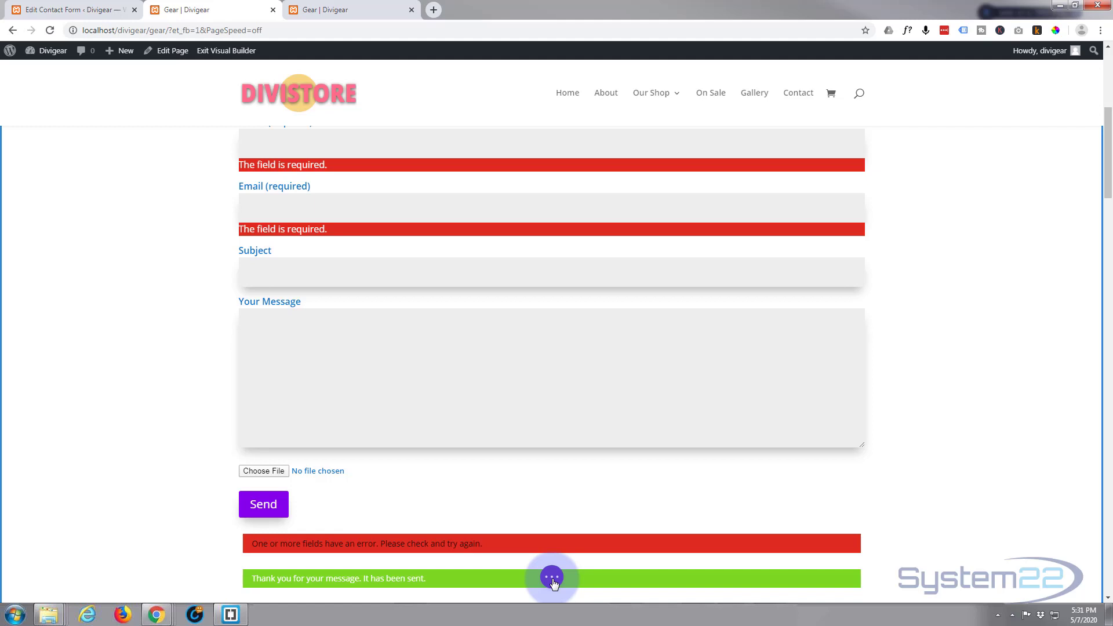
pyautogui.click(552, 577)
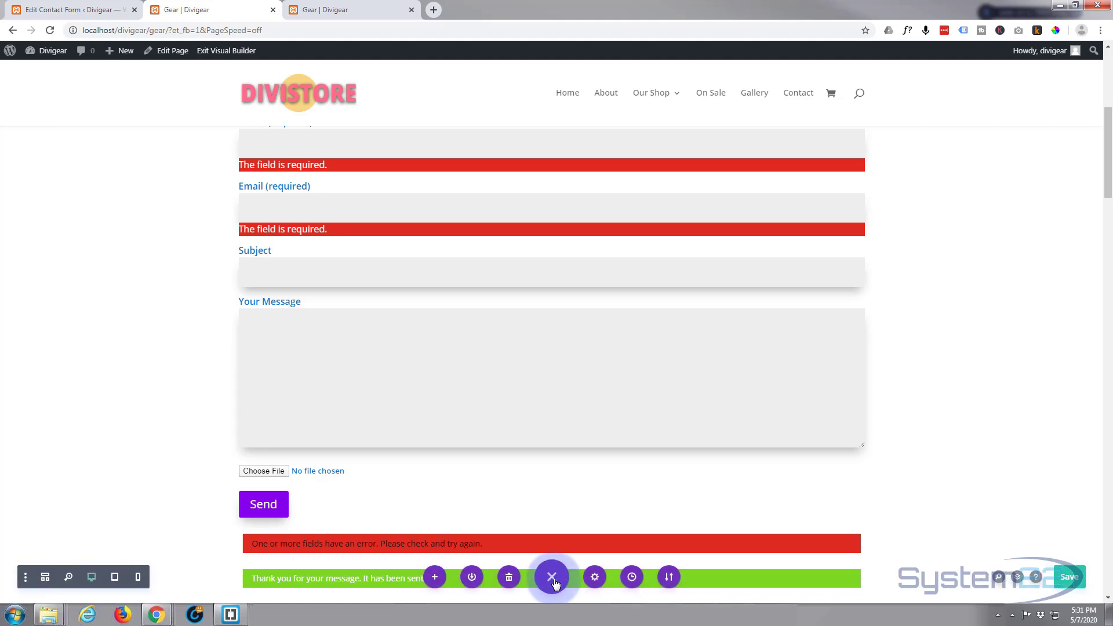
pyautogui.click(1070, 578)
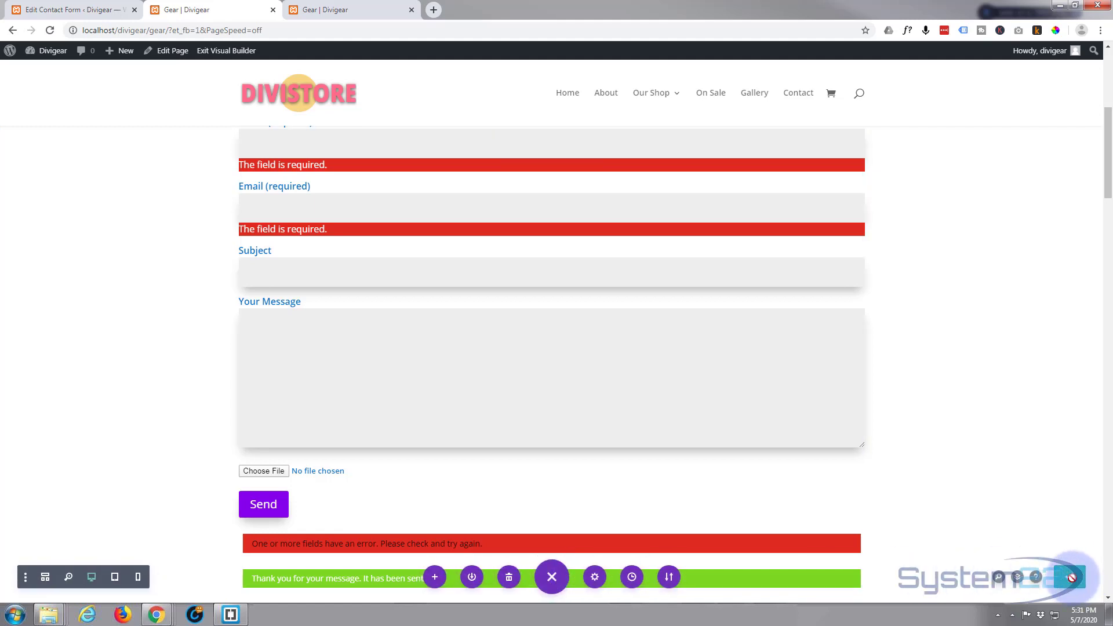
pyautogui.click(212, 53)
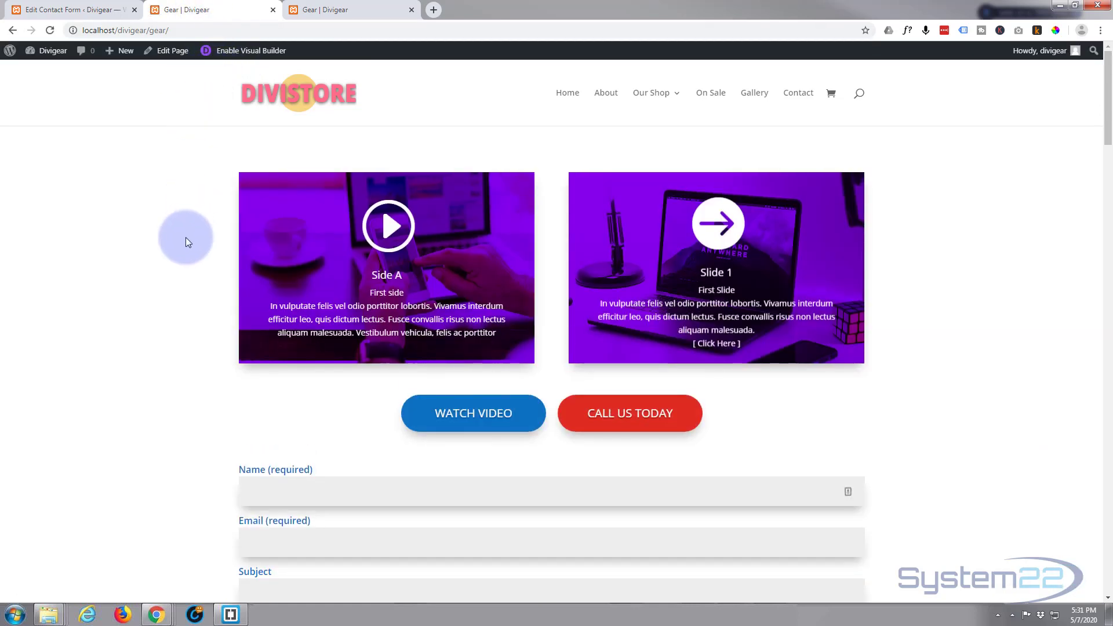
pyautogui.scroll(-5, 186, 238)
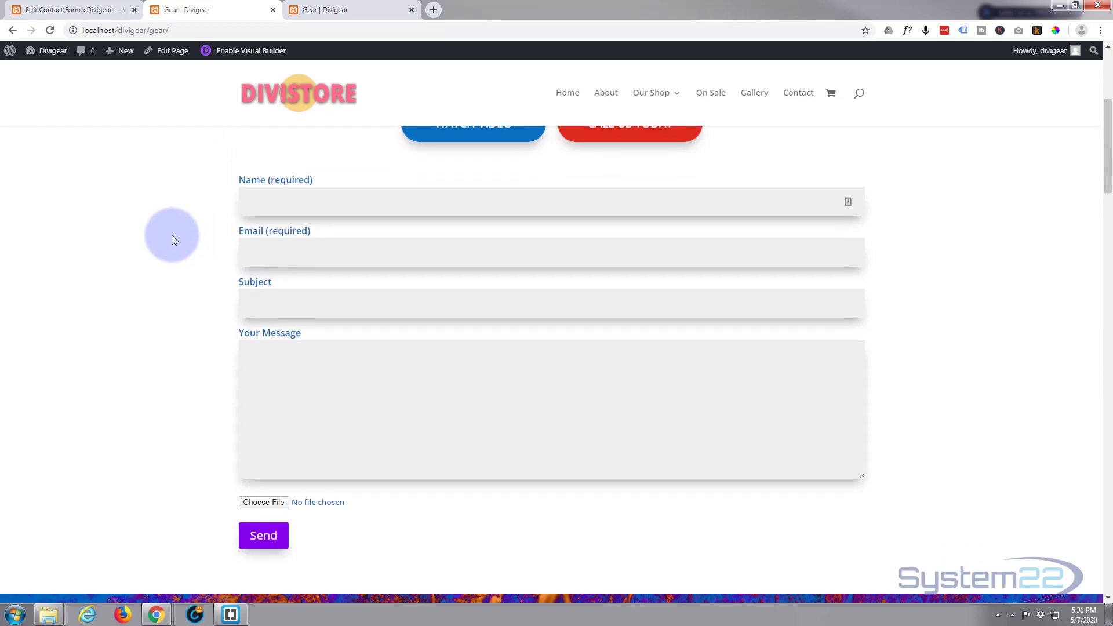